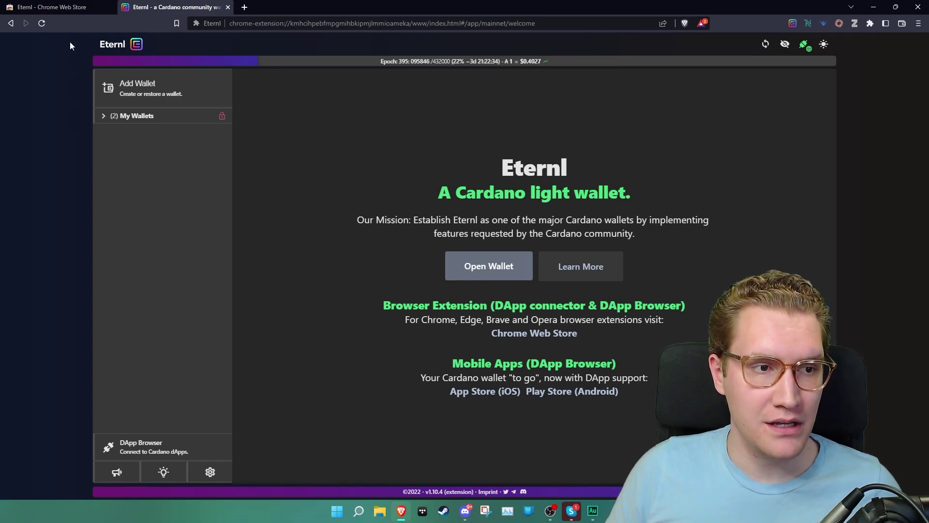
Open the Eternl wallet extension after viewing its store listing and dismissing the reload notice
{"action": "left_click", "coordinate": [53, 7]}
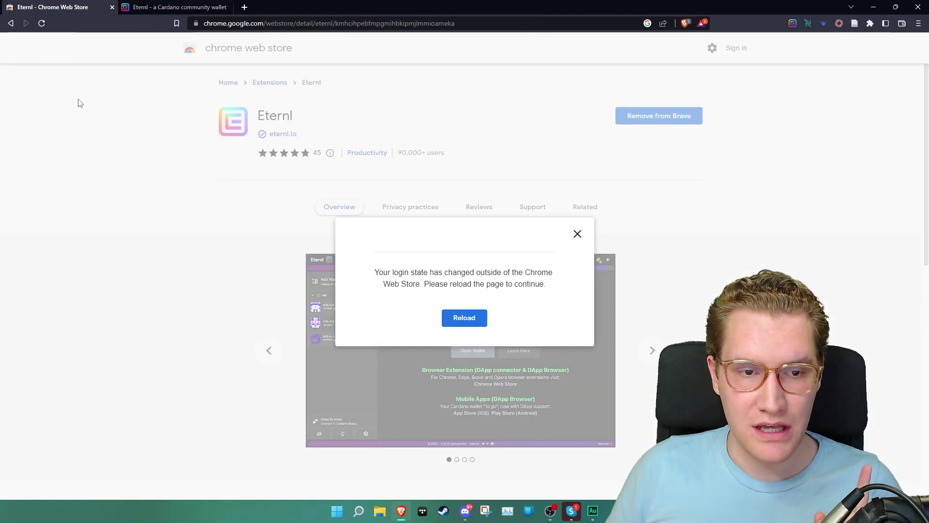
{"action": "left_click", "coordinate": [577, 234]}
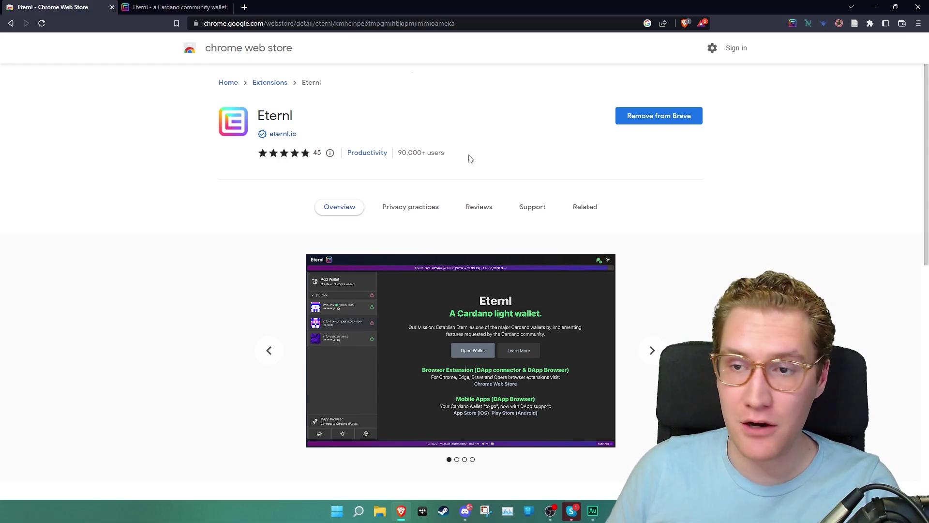
{"action": "left_click", "coordinate": [792, 24]}
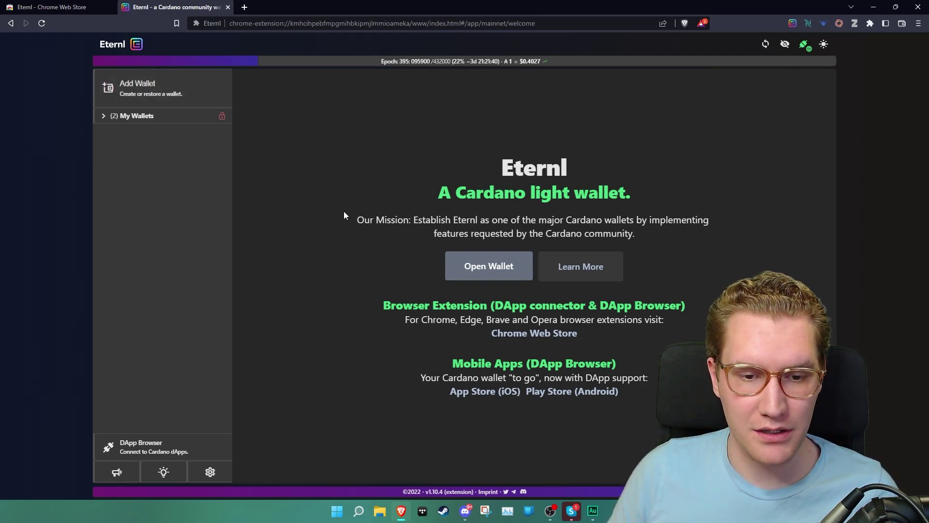
Read Eternl's mission statement, then begin adding a new wallet
{"action": "left_click_drag", "start_coordinate": [364, 221], "coordinate": [664, 237]}
{"action": "left_click", "coordinate": [663, 237]}
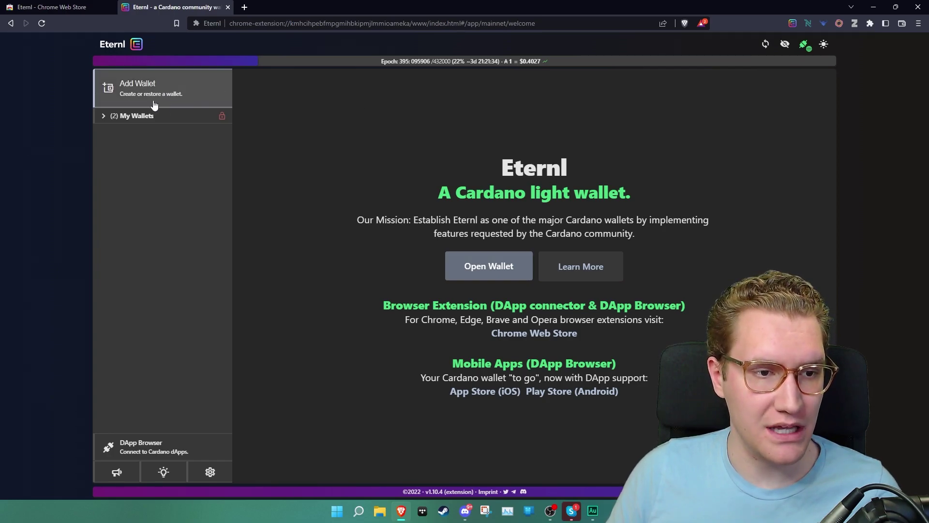
{"action": "left_click", "coordinate": [123, 84]}
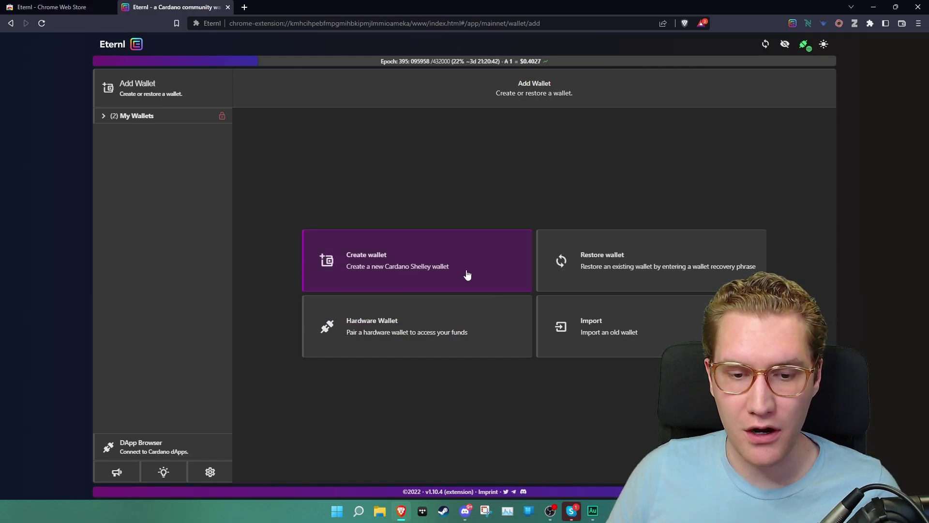
Choose to create a new Cardano wallet named 'Casually Cardano' and move to the password fields
{"action": "left_click", "coordinate": [427, 258]}
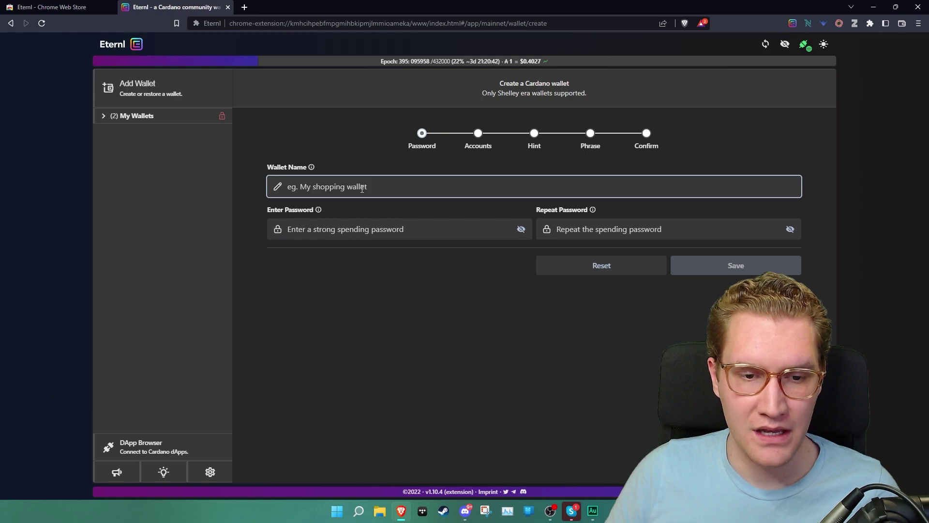
{"action": "type", "text": "Casual"}
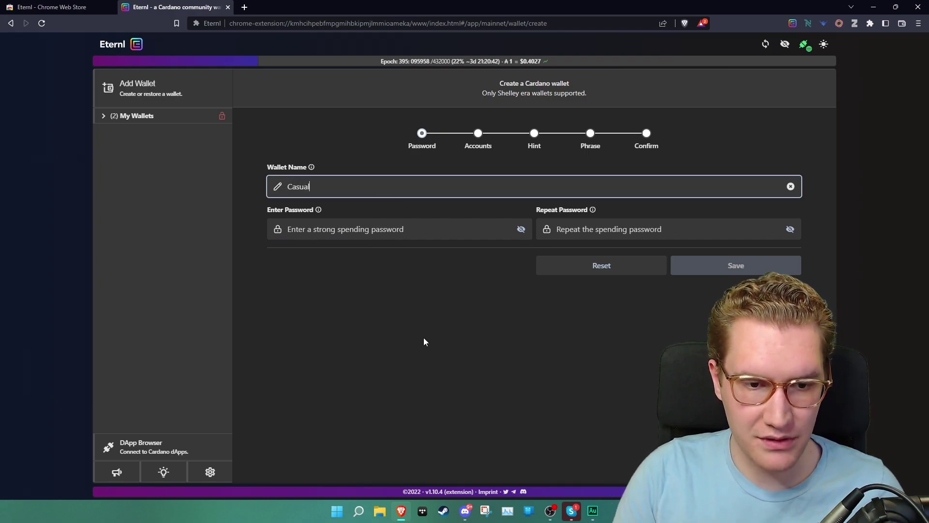
{"action": "type", "text": "ly Cardano"}
{"action": "key", "text": "Tab"}
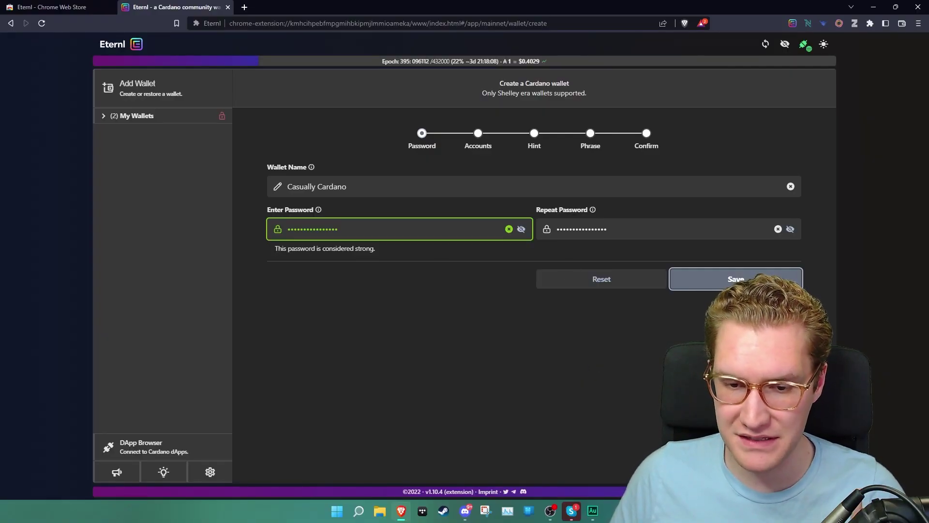
Save the name and password, keeping Number Of Accounts at 1
{"action": "left_click", "coordinate": [726, 279]}
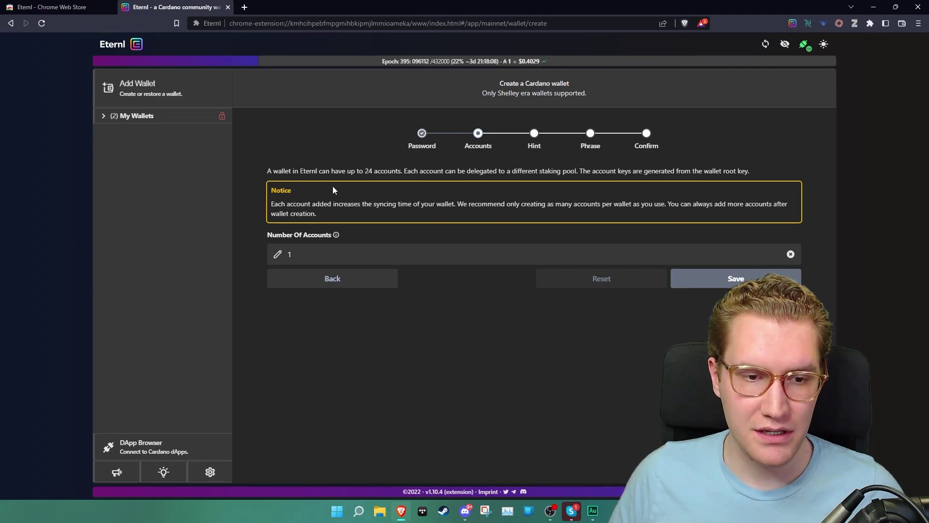
{"action": "left_click_drag", "start_coordinate": [304, 169], "coordinate": [391, 172]}
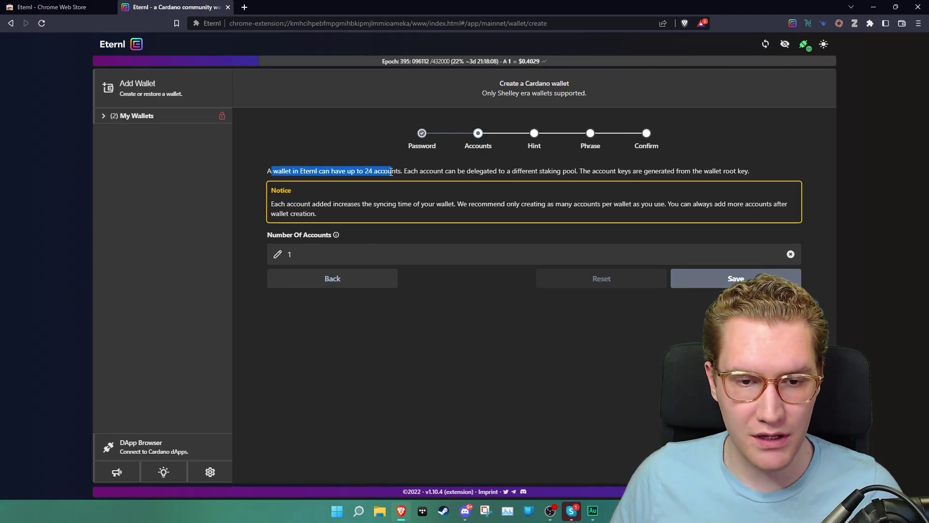
{"action": "left_click", "coordinate": [325, 151]}
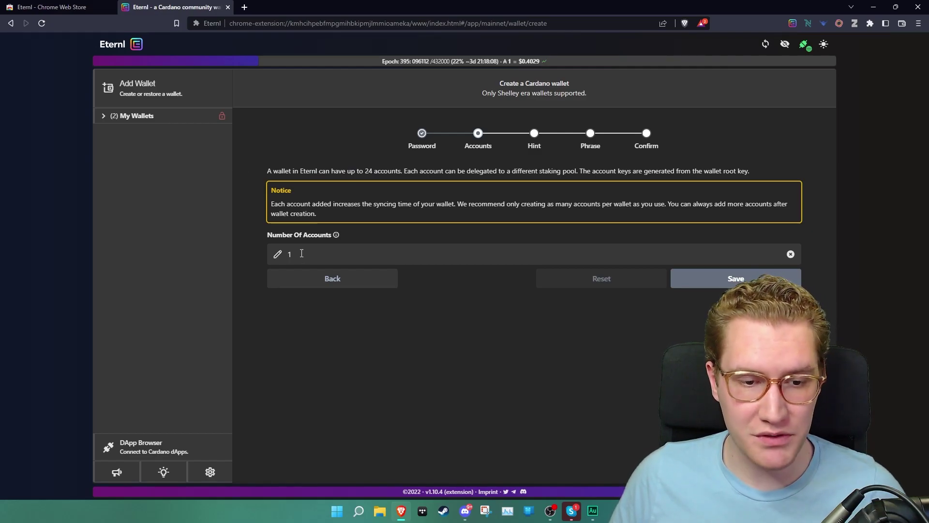
{"action": "left_click", "coordinate": [735, 278]}
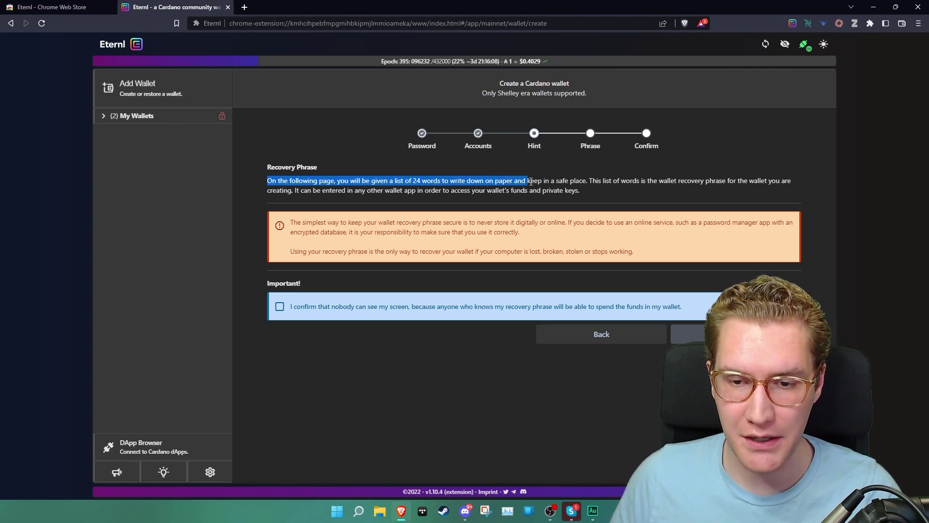
Read the Hint step's advice on storing the recovery phrase and its recovery warning
{"action": "left_click", "coordinate": [589, 192]}
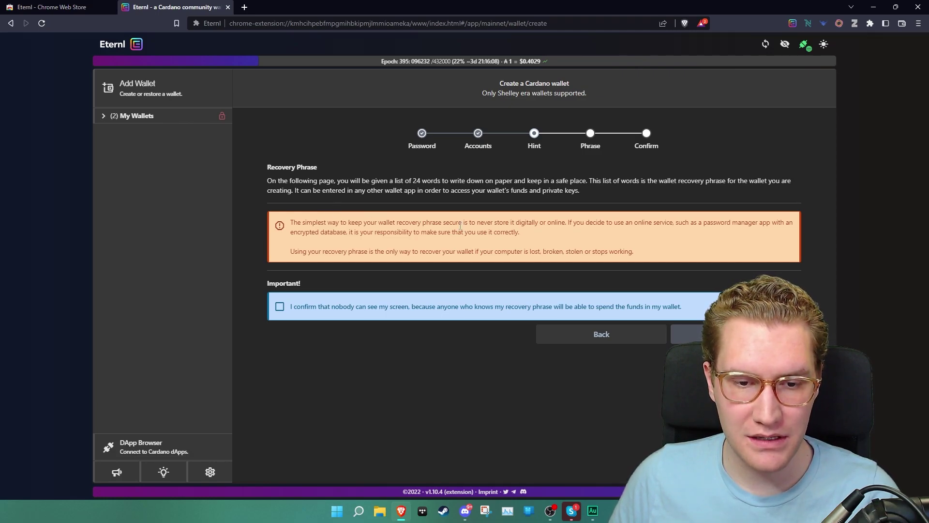
{"action": "left_click_drag", "start_coordinate": [308, 221], "coordinate": [387, 222]}
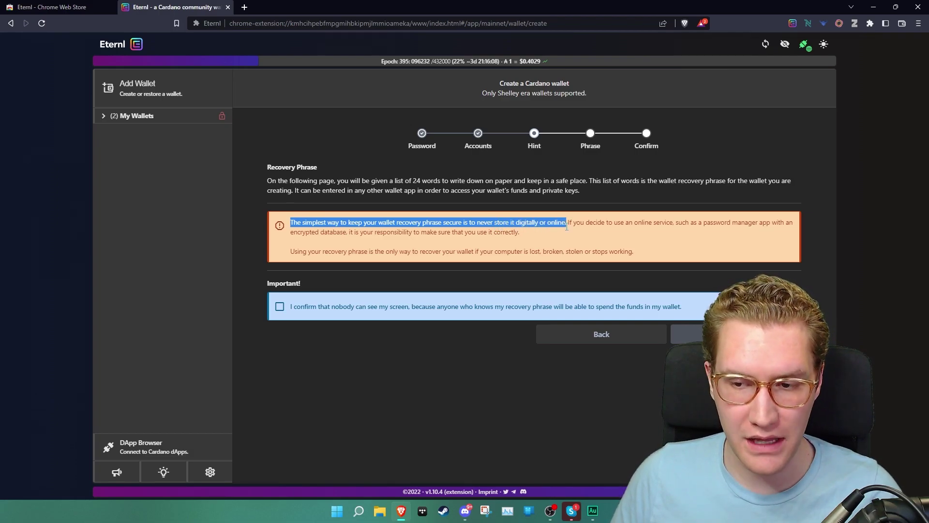
{"action": "left_click", "coordinate": [564, 243]}
{"action": "left_click_drag", "start_coordinate": [300, 250], "coordinate": [389, 250]}
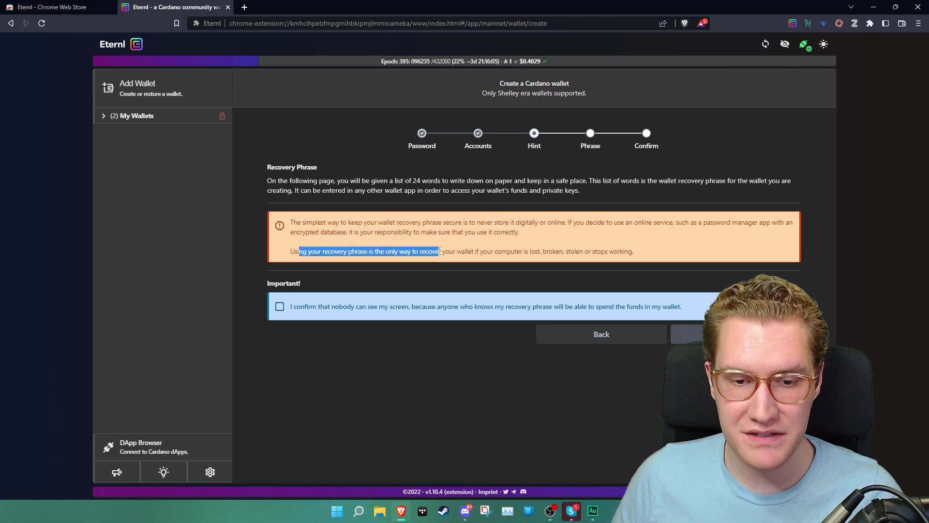
{"action": "left_click_drag", "start_coordinate": [484, 251], "coordinate": [639, 251]}
{"action": "left_click", "coordinate": [643, 249]}
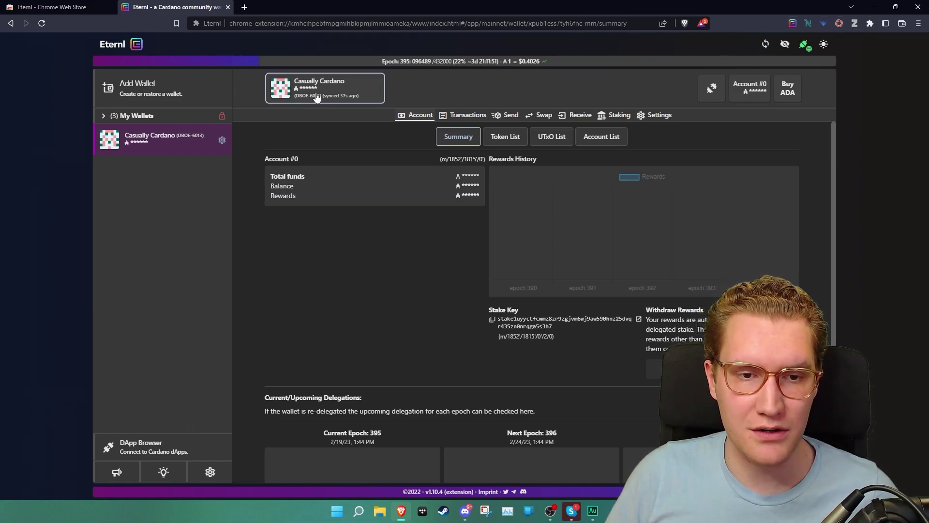
Resync the Casually Cardano wallet, reveal its hidden balances and scroll the account summary
{"action": "left_click", "coordinate": [334, 97]}
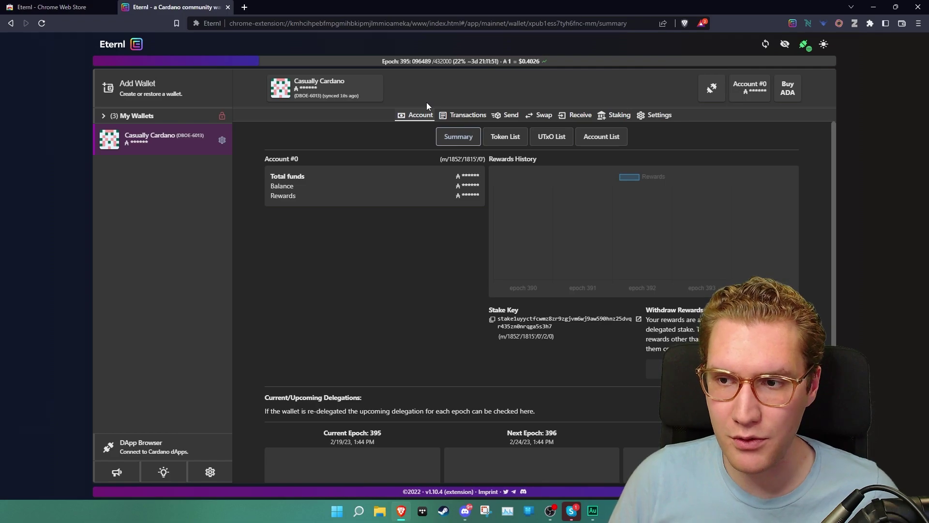
{"action": "left_click", "coordinate": [785, 45]}
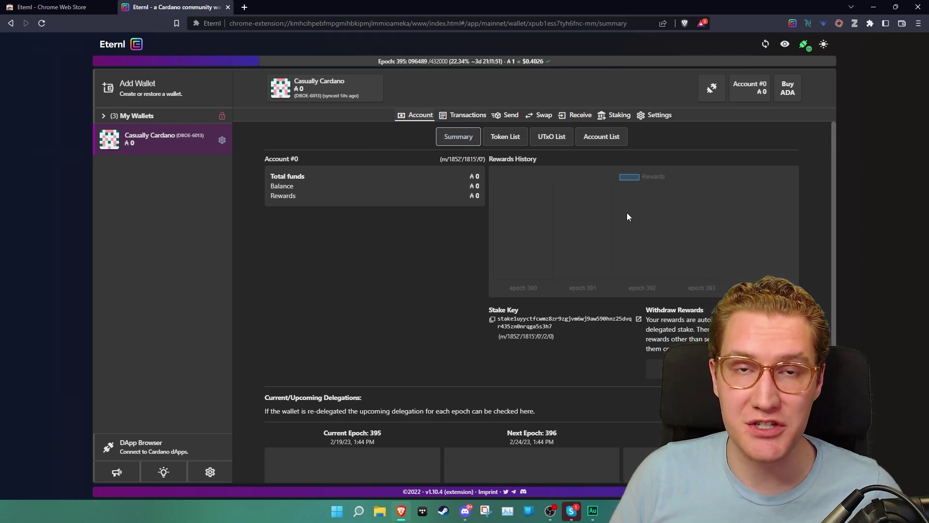
{"action": "scroll", "coordinate": [331, 326], "scroll_direction": "down", "scroll_amount": 1}
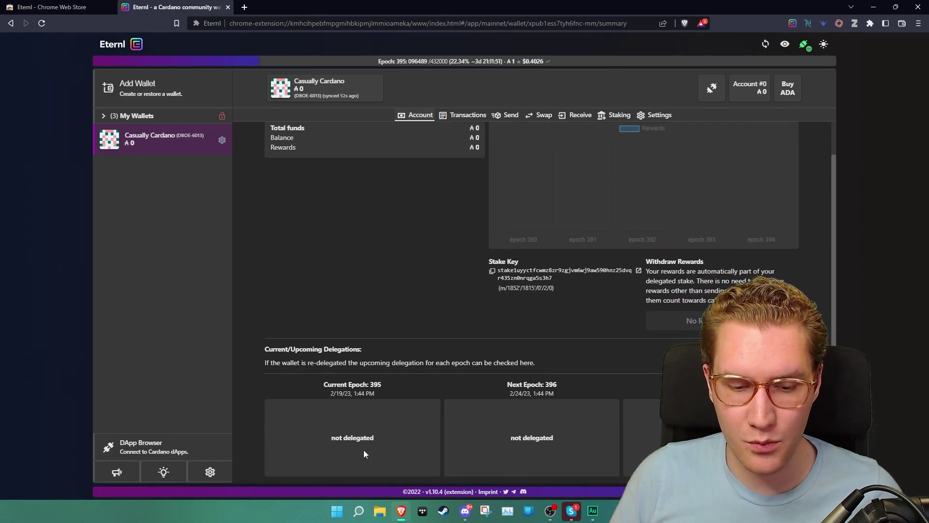
{"action": "scroll", "coordinate": [363, 453], "scroll_direction": "down", "scroll_amount": 1}
{"action": "scroll", "coordinate": [580, 423], "scroll_direction": "up", "scroll_amount": 2}
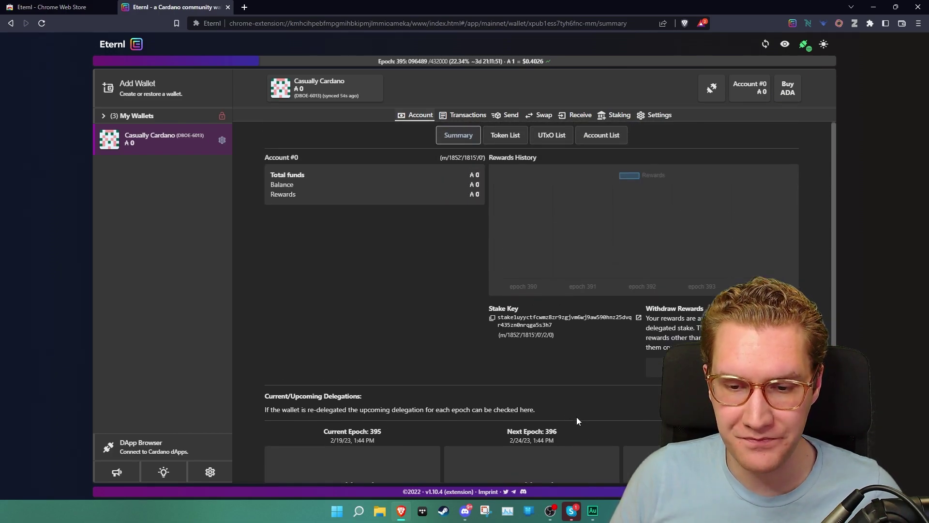
Check both the History and Pending transaction lists, confirming 0 transactions for the account
{"action": "left_click", "coordinate": [463, 115]}
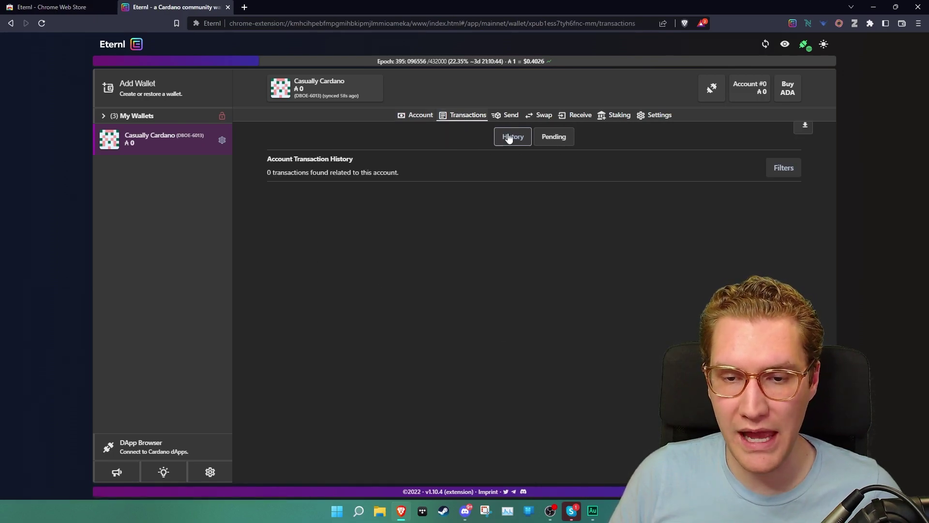
{"action": "left_click", "coordinate": [552, 139]}
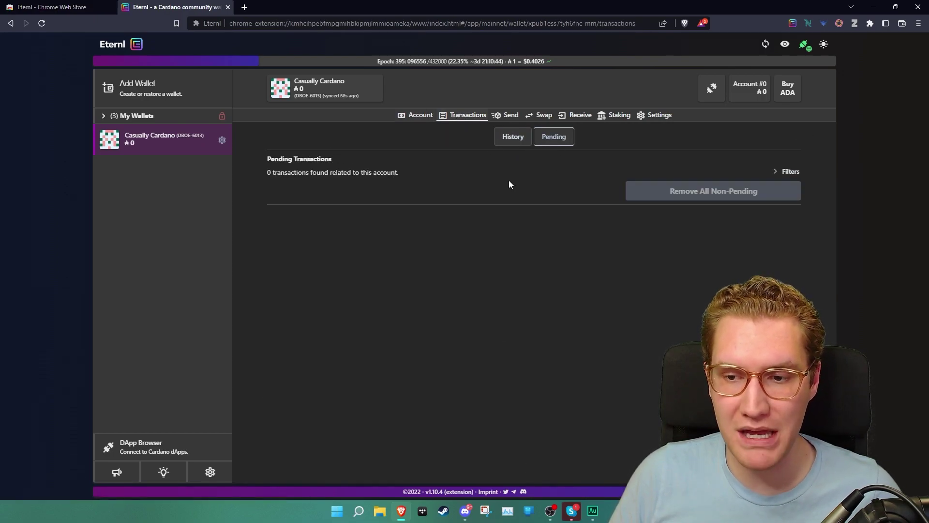
{"action": "left_click", "coordinate": [501, 139]}
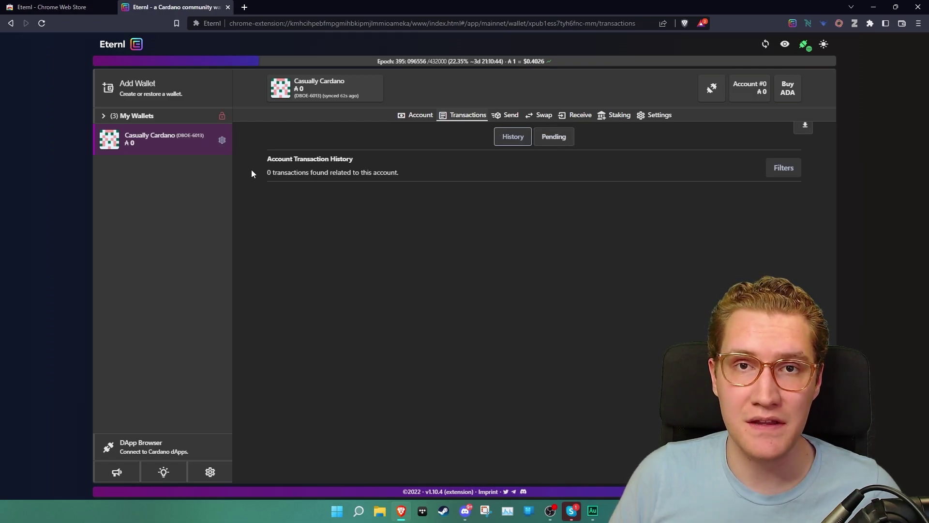
{"action": "left_click", "coordinate": [546, 138]}
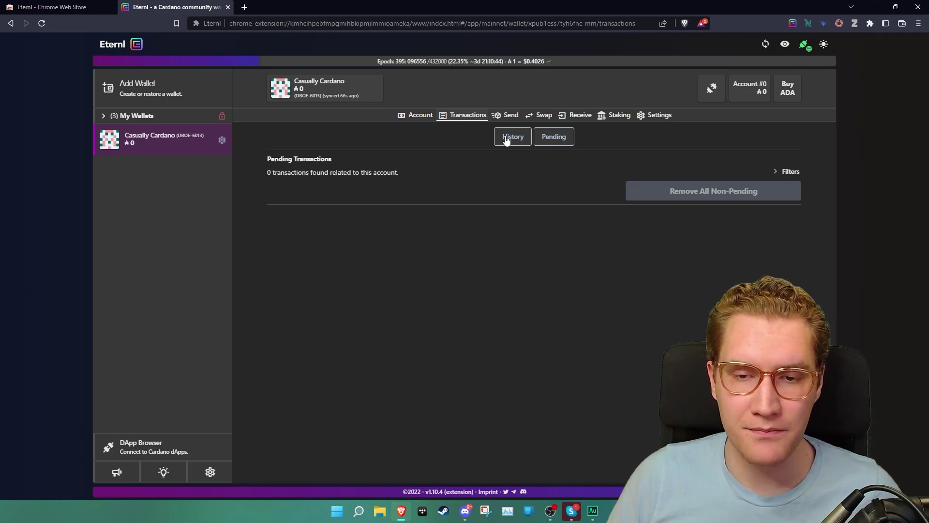
{"action": "left_click", "coordinate": [507, 140]}
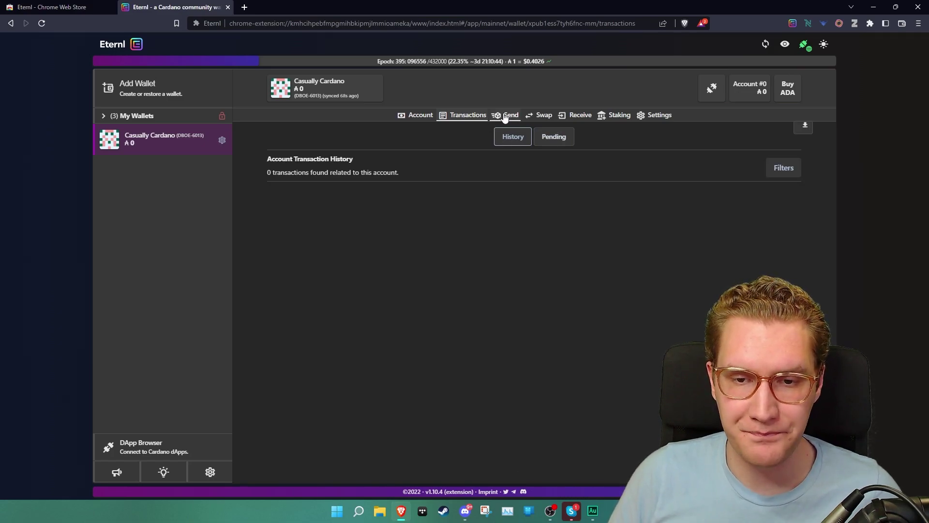
{"action": "left_click", "coordinate": [412, 119]}
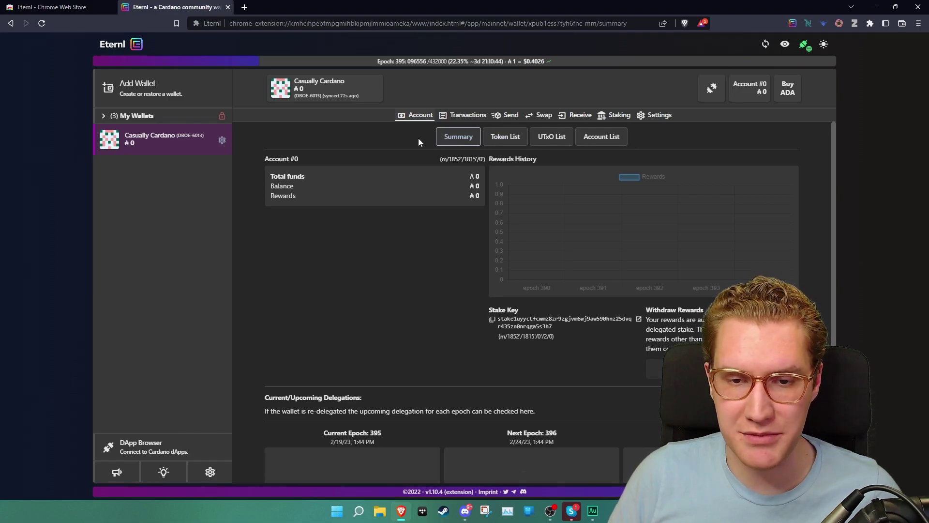
{"action": "left_click", "coordinate": [498, 139]}
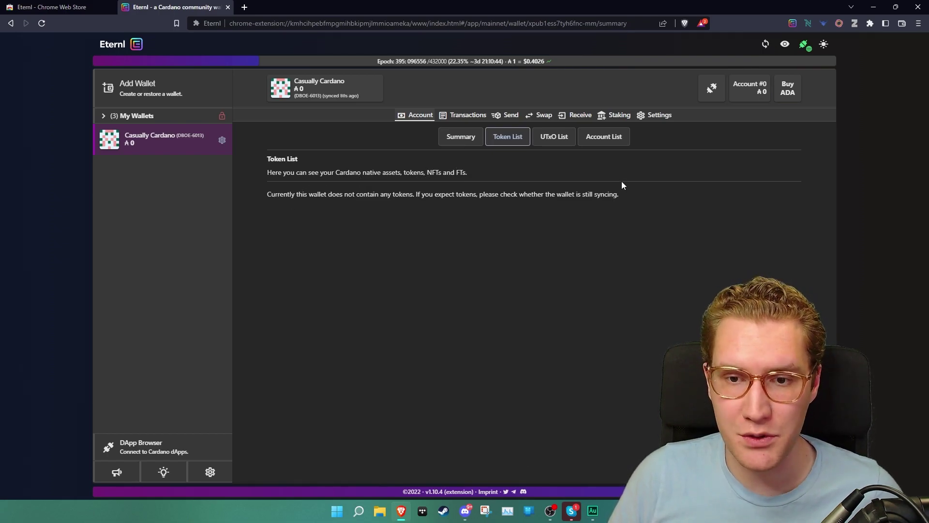
{"action": "left_click", "coordinate": [554, 140]}
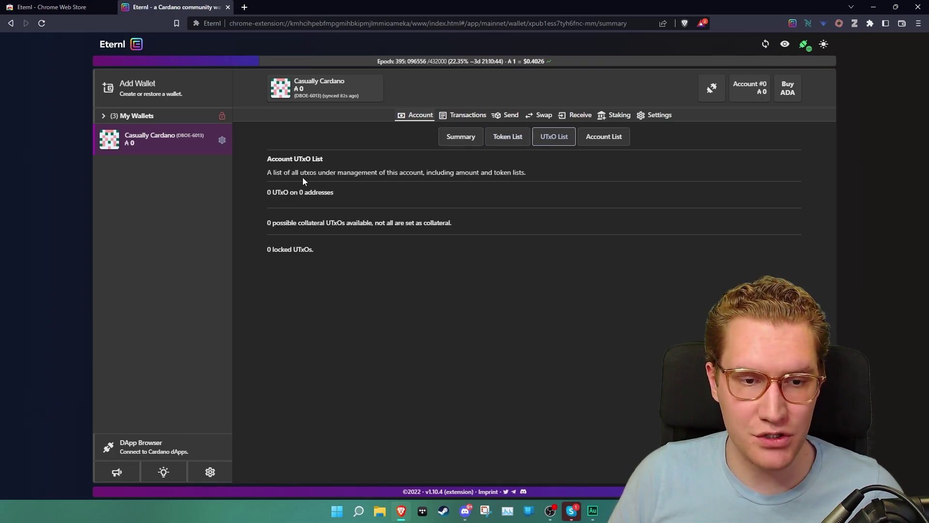
{"action": "left_click_drag", "start_coordinate": [277, 174], "coordinate": [527, 174]}
{"action": "left_click", "coordinate": [541, 174]}
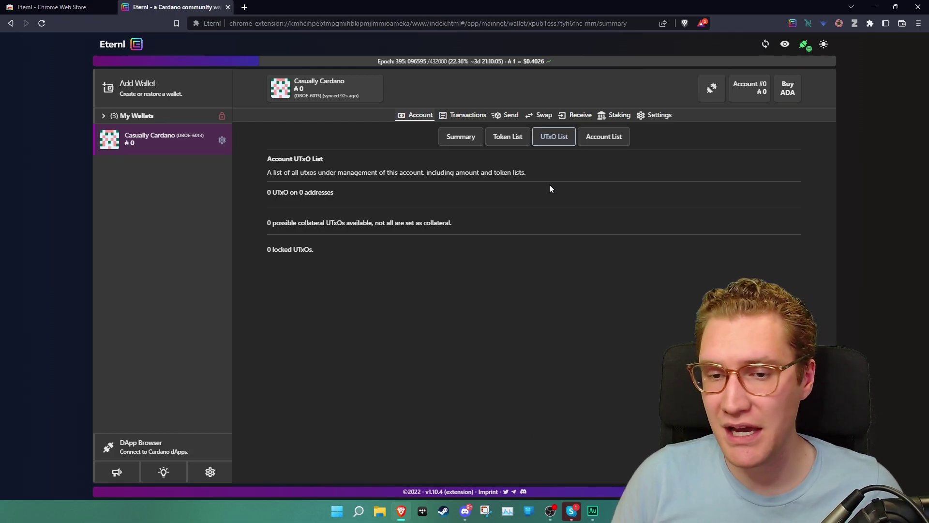
{"action": "left_click", "coordinate": [608, 139]}
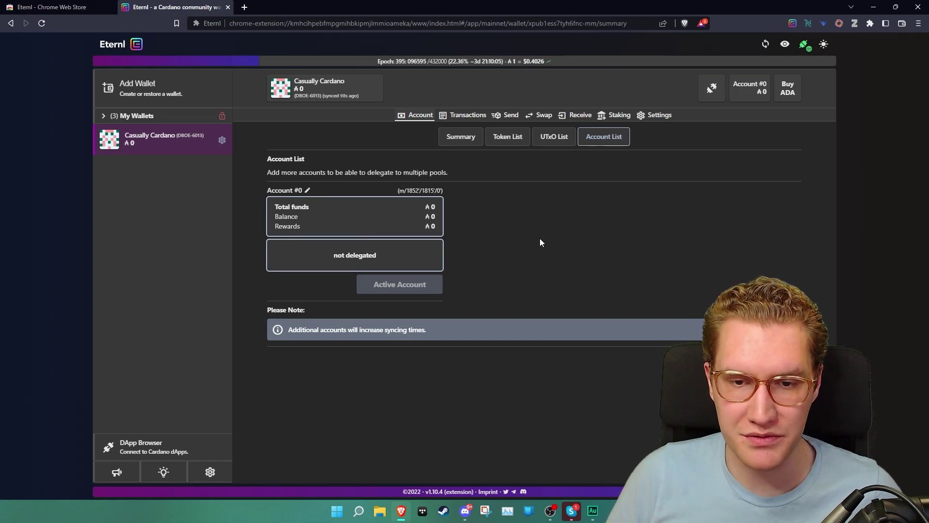
{"action": "left_click", "coordinate": [458, 140]}
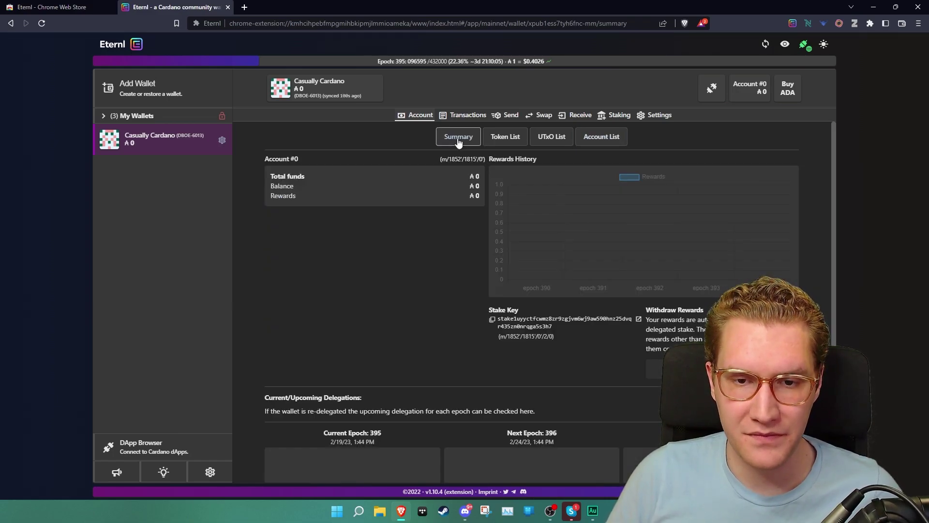
Open the Send form for Casually Cardano and look over the Import transactions page
{"action": "left_click", "coordinate": [469, 118]}
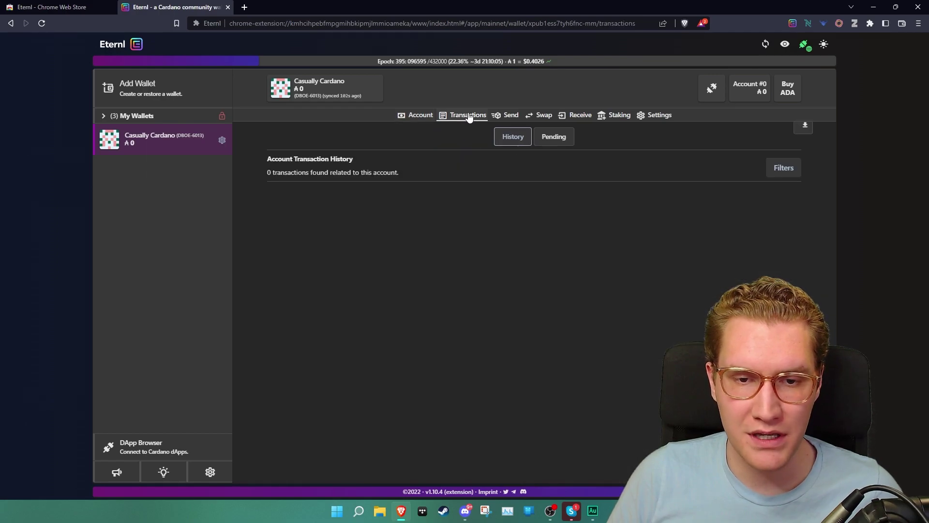
{"action": "left_click", "coordinate": [507, 117]}
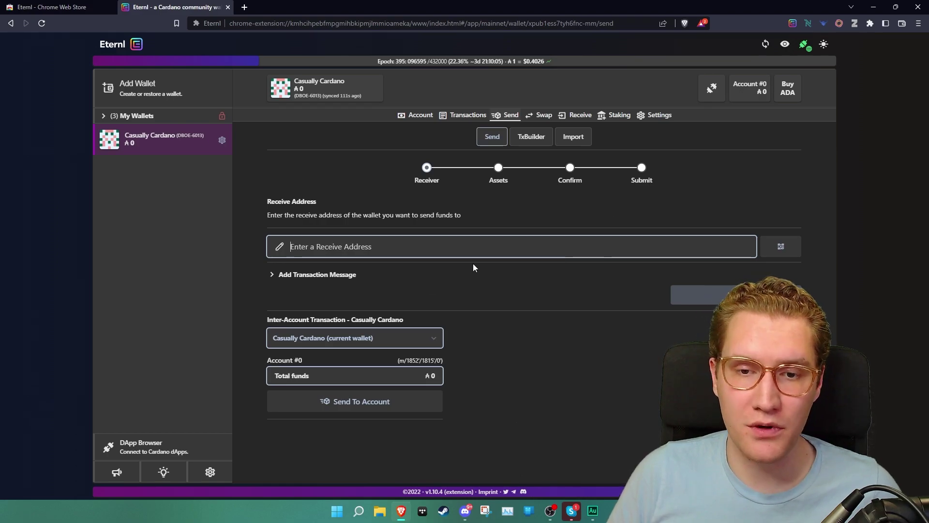
{"action": "left_click", "coordinate": [574, 144]}
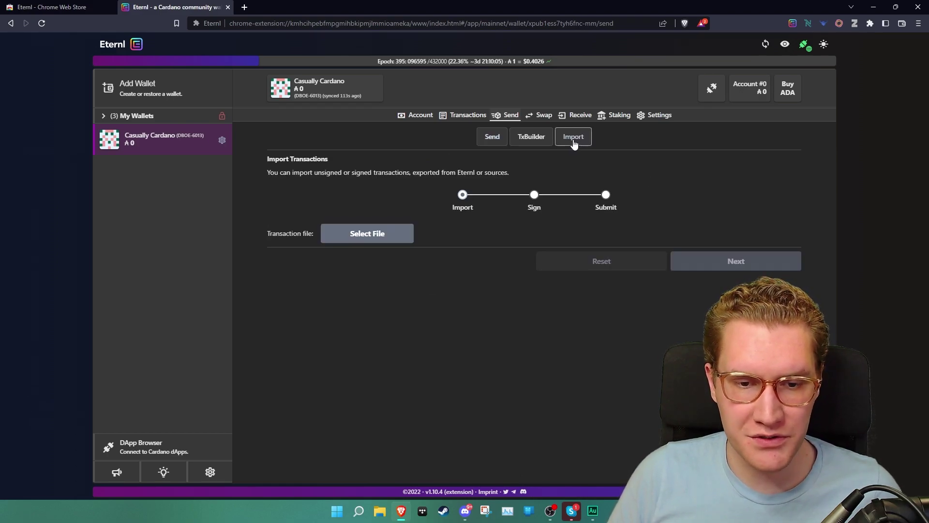
{"action": "left_click_drag", "start_coordinate": [279, 173], "coordinate": [379, 176]}
Look at the TxBuilder, then return to the Send form's Receiver step, leaving the wallet choice unchanged
{"action": "left_click", "coordinate": [532, 137]}
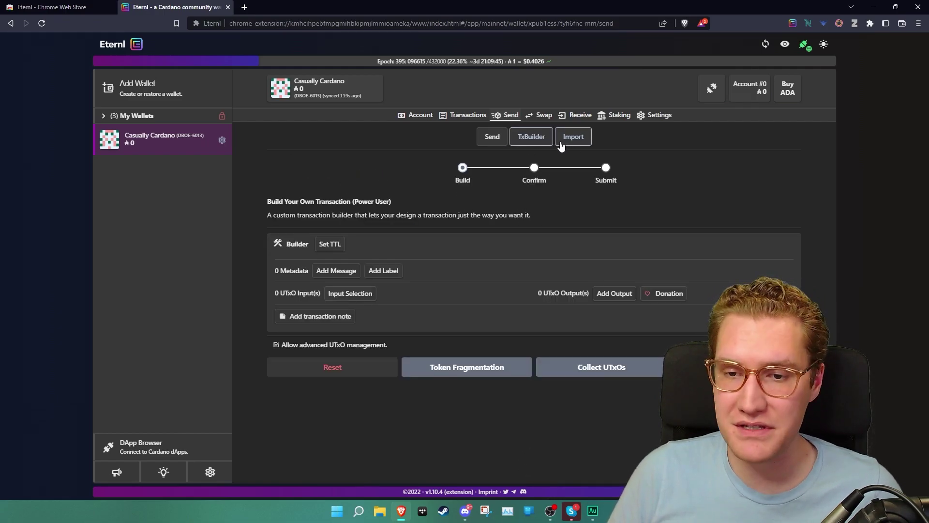
{"action": "left_click", "coordinate": [492, 138]}
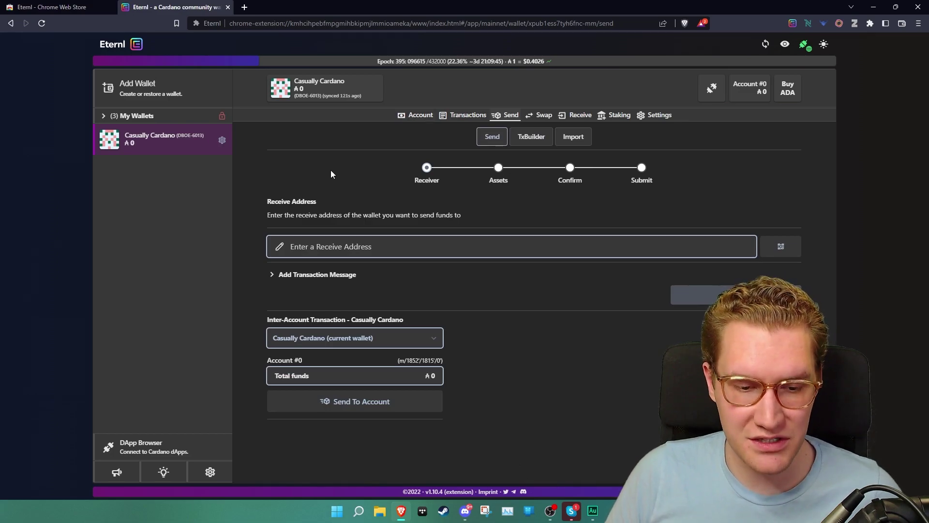
{"action": "left_click", "coordinate": [339, 340]}
{"action": "left_click", "coordinate": [338, 341]}
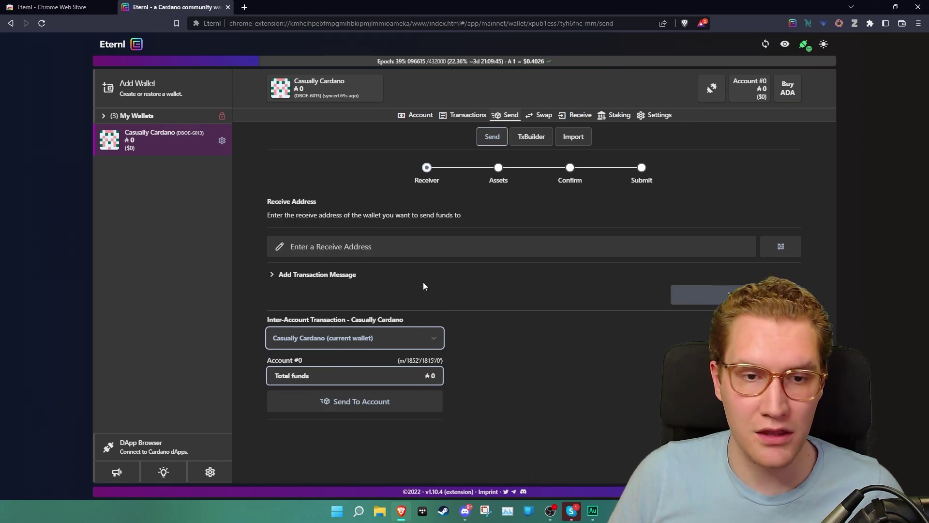
Open the Swap page and read its MuesliSwap description
{"action": "left_click", "coordinate": [542, 118]}
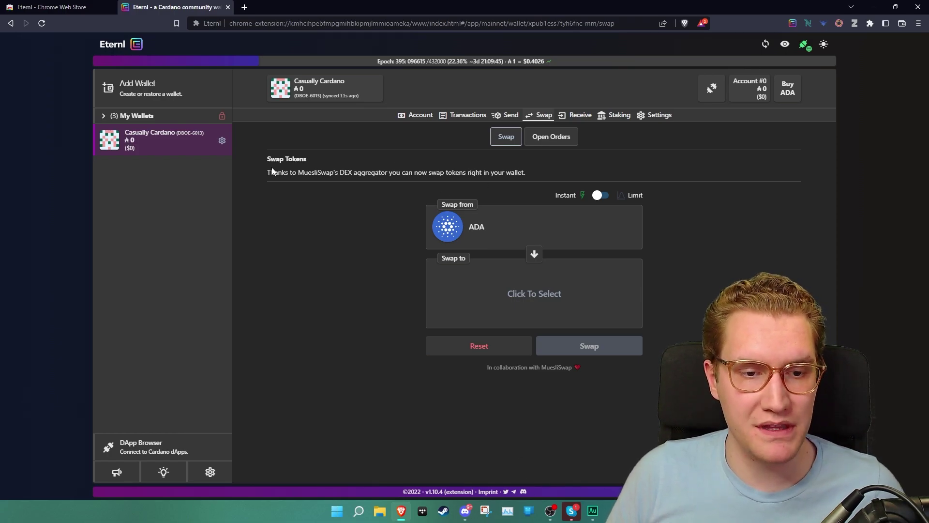
{"action": "left_click_drag", "start_coordinate": [269, 168], "coordinate": [287, 172]}
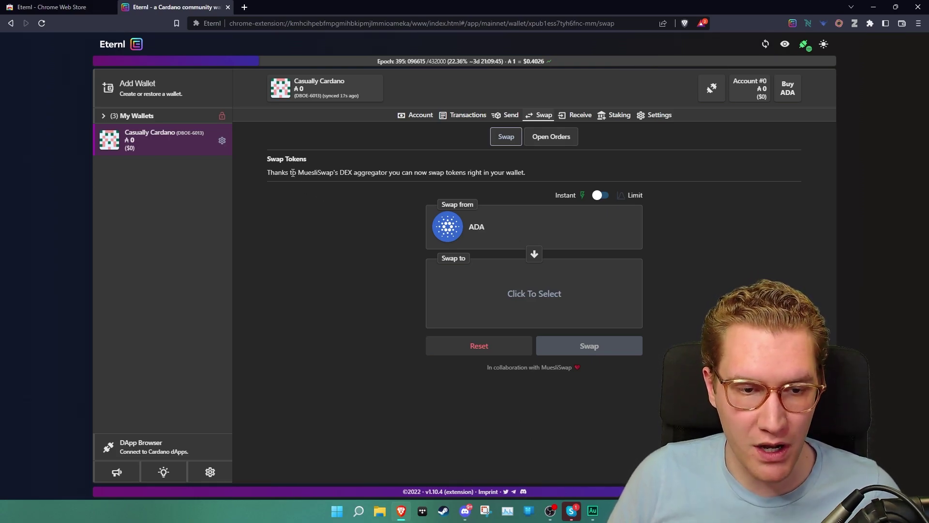
{"action": "left_click_drag", "start_coordinate": [288, 173], "coordinate": [516, 173]}
{"action": "left_click", "coordinate": [516, 175]}
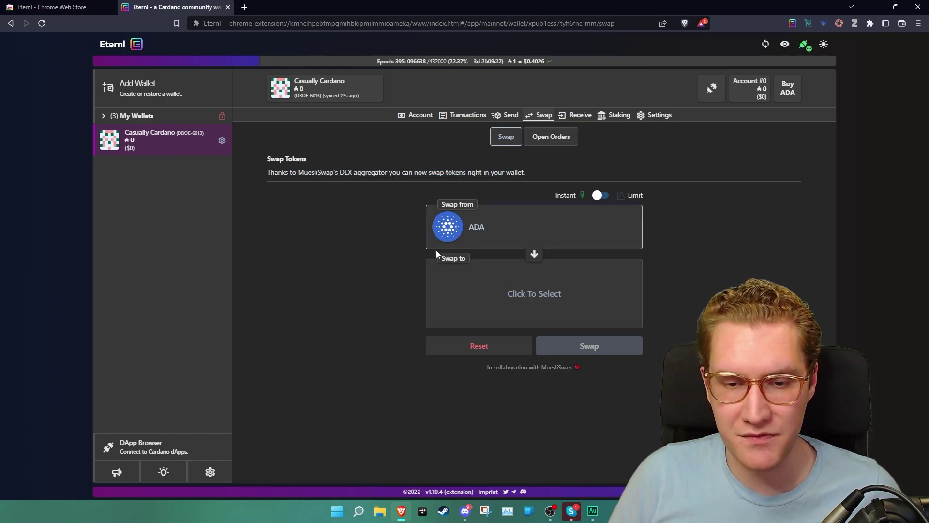
Open the Swap To token picker and page through to page 5 of 17
{"action": "left_click", "coordinate": [543, 296]}
{"action": "scroll", "coordinate": [403, 246], "scroll_direction": "down", "scroll_amount": 1}
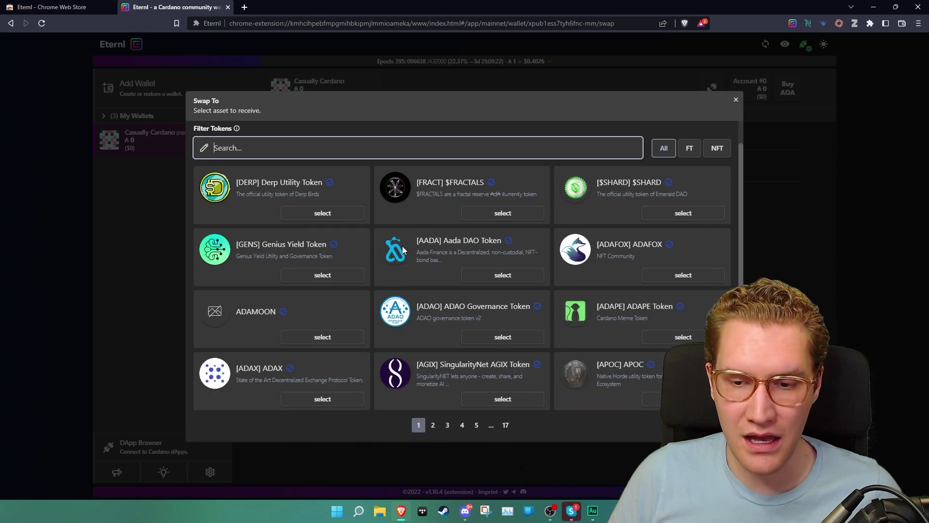
{"action": "left_click", "coordinate": [432, 426]}
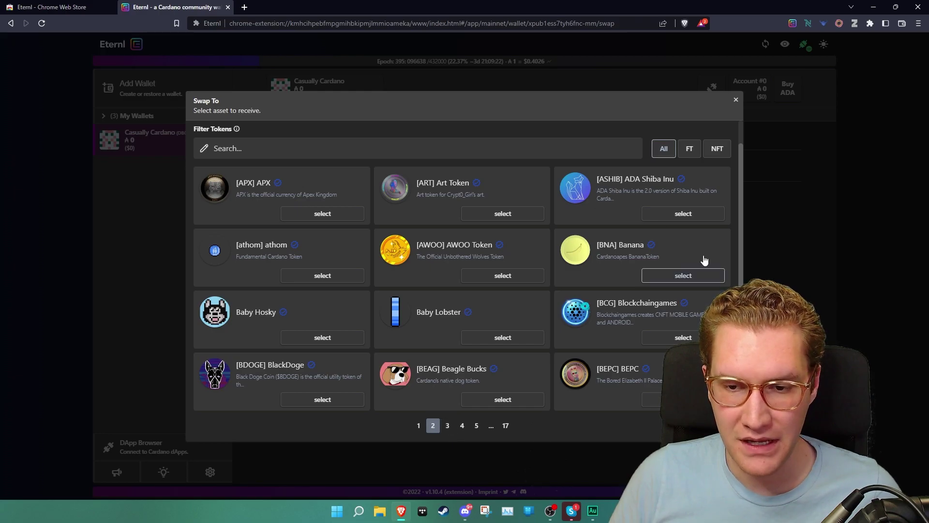
{"action": "left_click", "coordinate": [447, 426]}
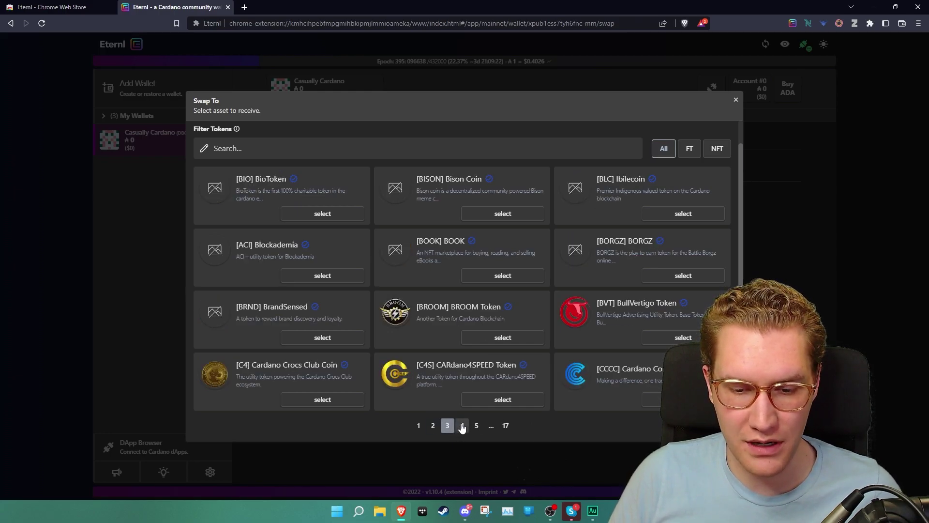
{"action": "left_click", "coordinate": [462, 426]}
{"action": "left_click", "coordinate": [476, 426]}
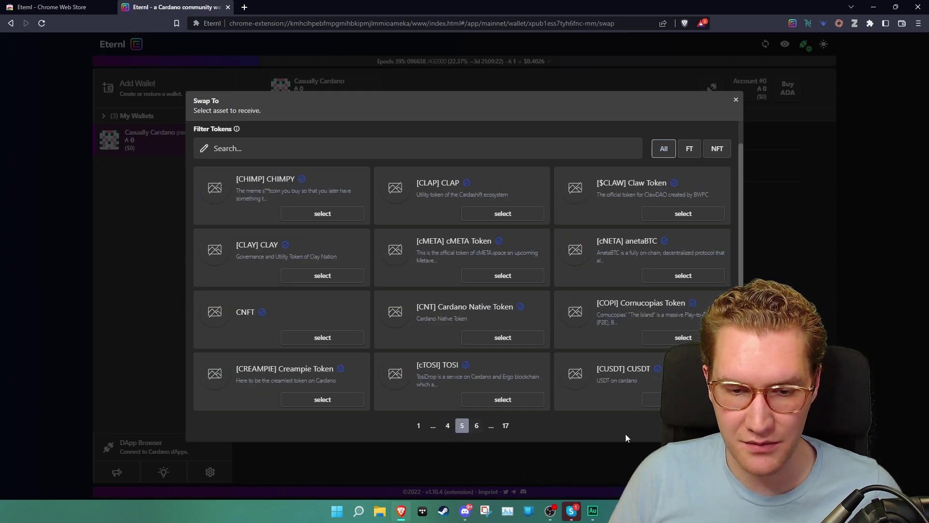
Close the token picker, confirm there are no open orders, and return to the Swap form
{"action": "left_click", "coordinate": [736, 100]}
{"action": "left_click", "coordinate": [536, 139]}
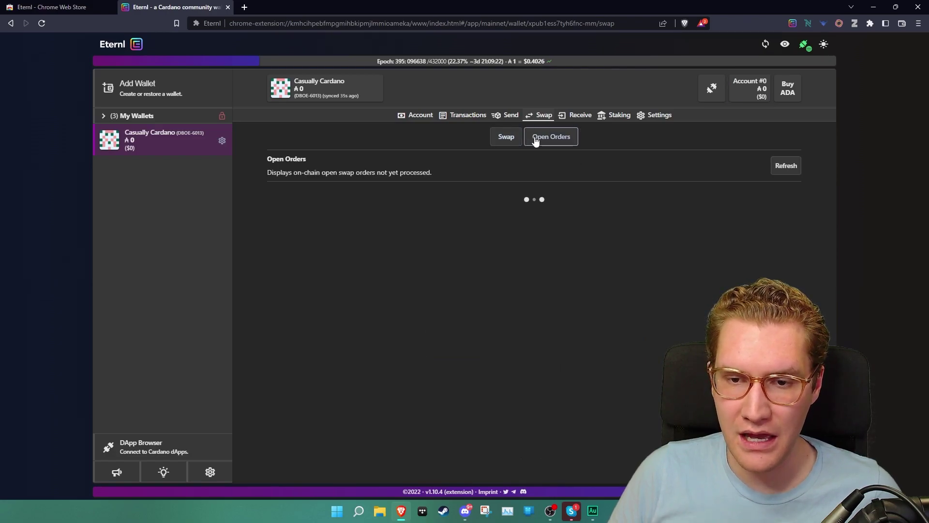
{"action": "left_click", "coordinate": [505, 137]}
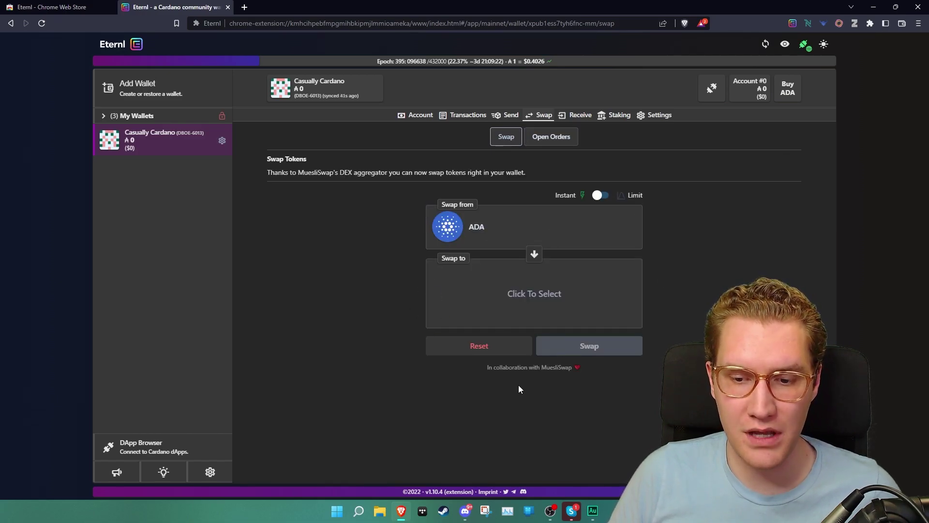
Display the Casually Cardano wallet's receive address on the Receive page
{"action": "left_click", "coordinate": [581, 114]}
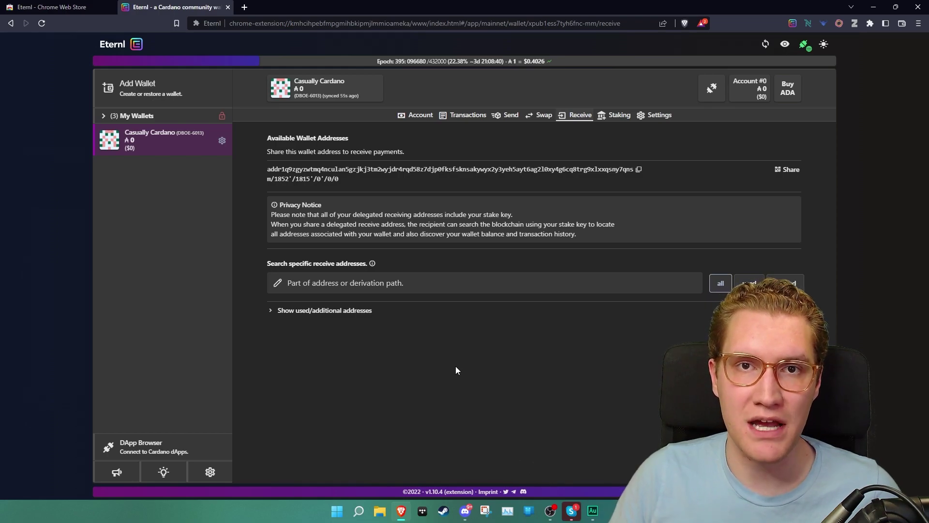
On the Staking page, filter the pool list by '21ada' to show only the 21ADA pool
{"action": "left_click", "coordinate": [613, 119]}
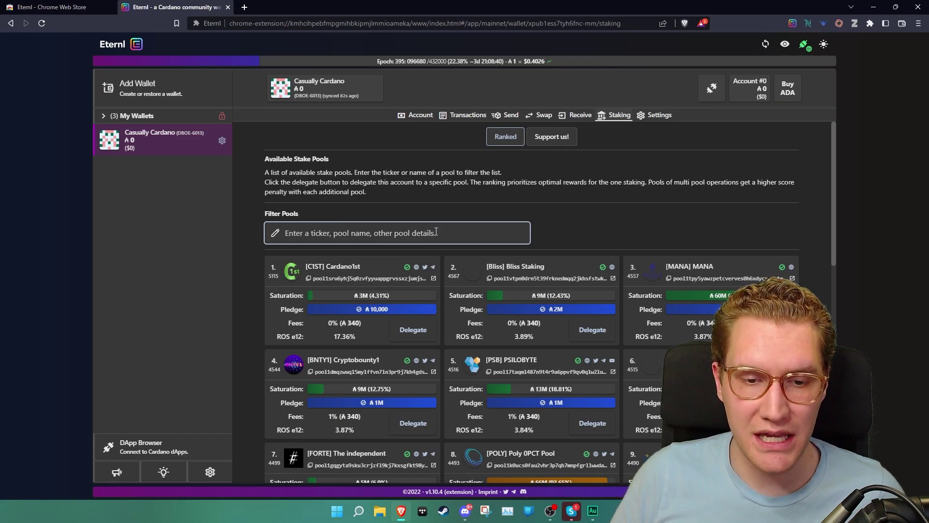
{"action": "left_click", "coordinate": [469, 238]}
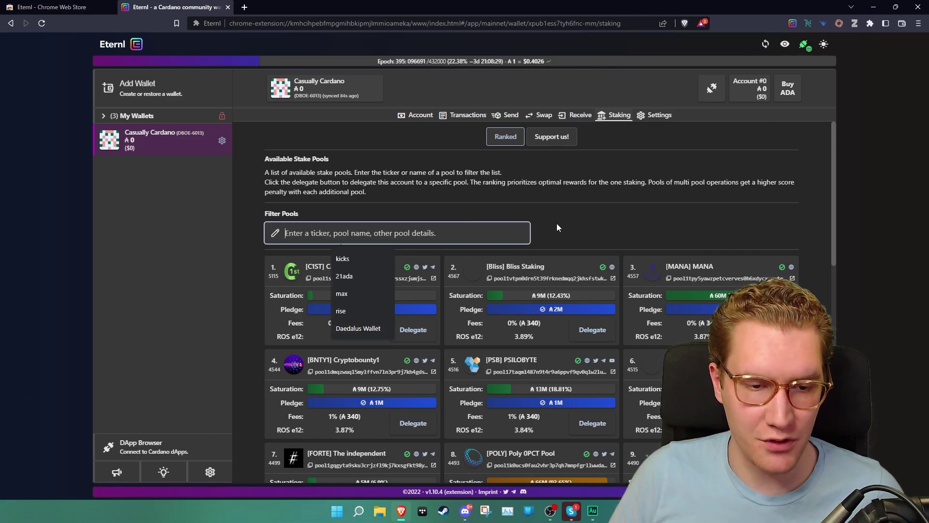
{"action": "type", "text": "21ada"}
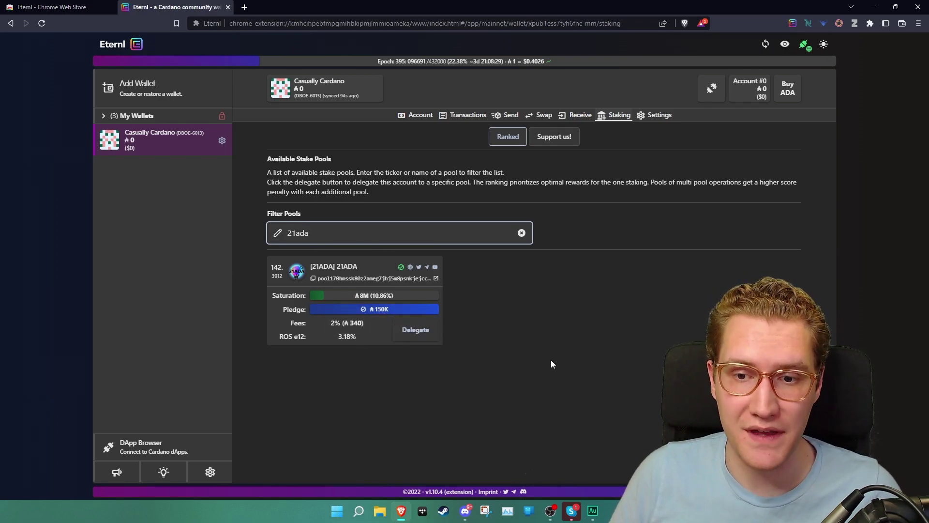
Copy the Casually Cardano receive address from Eternl's Receive page to the clipboard
{"action": "left_click", "coordinate": [659, 116]}
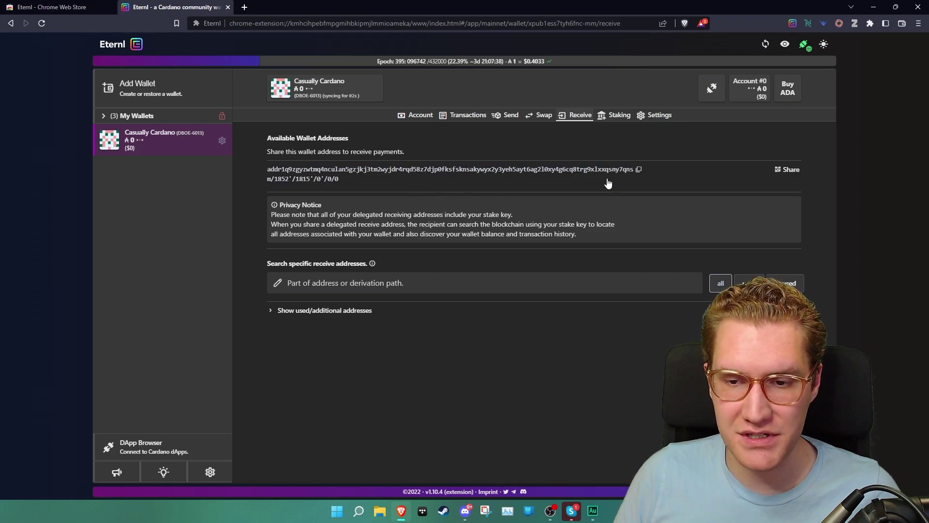
{"action": "left_click", "coordinate": [639, 170]}
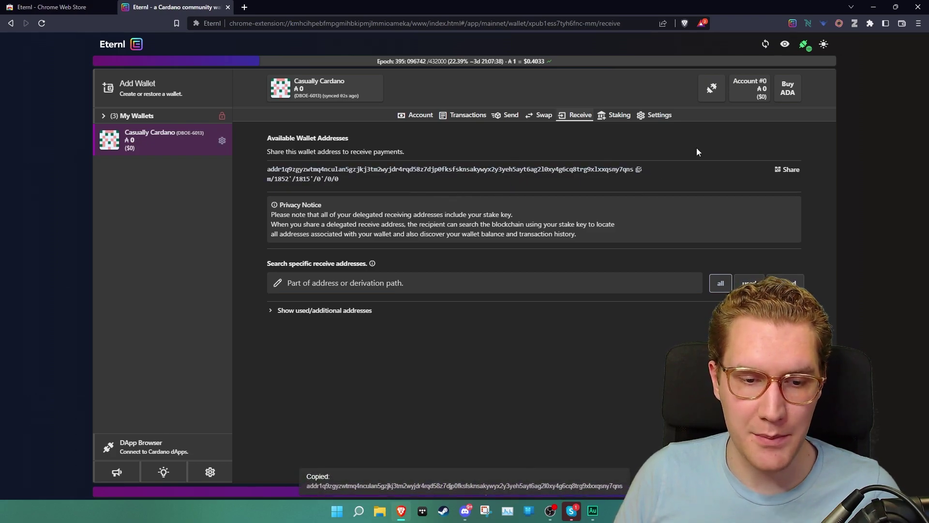
In Nami, pay 50 ADA to the pasted Casually Cardano receiving address
{"action": "left_click", "coordinate": [808, 23]}
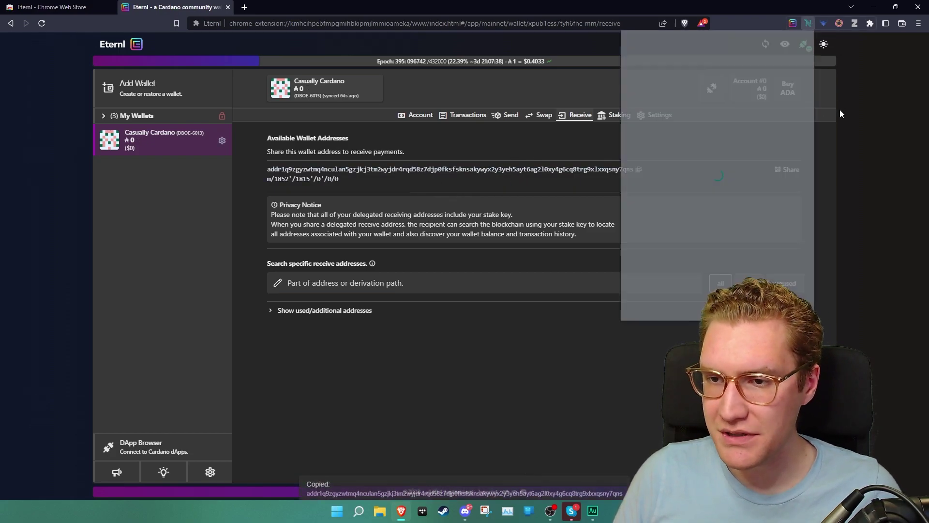
{"action": "left_click", "coordinate": [747, 155]}
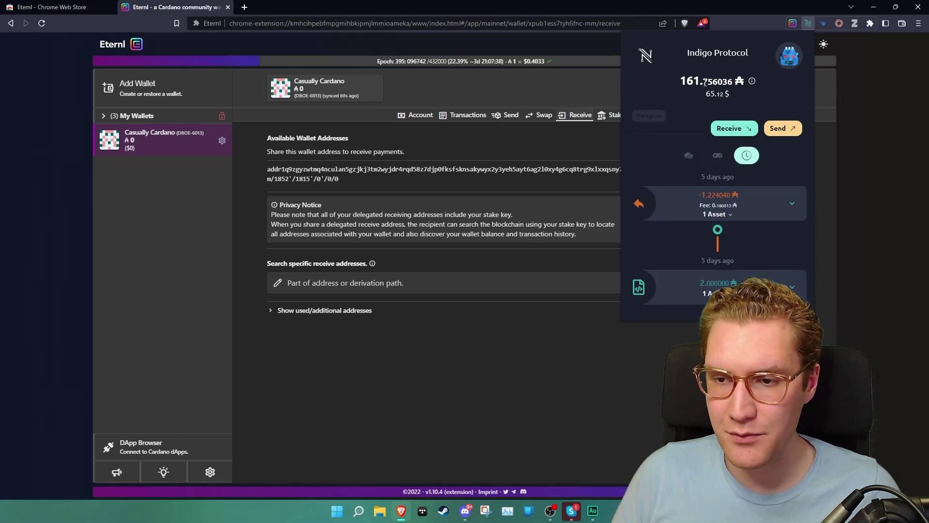
{"action": "left_click", "coordinate": [787, 128]}
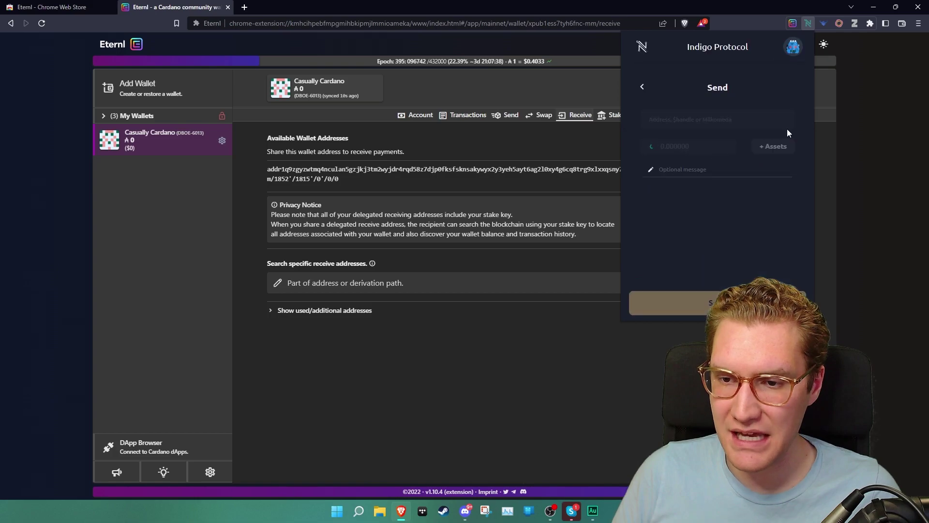
{"action": "left_click", "coordinate": [725, 119]}
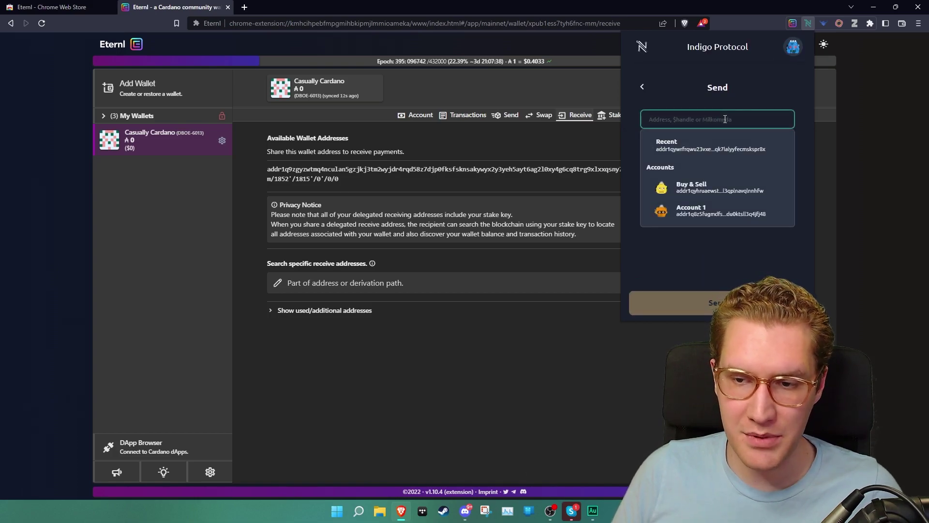
{"action": "key", "text": "ctrl+v"}
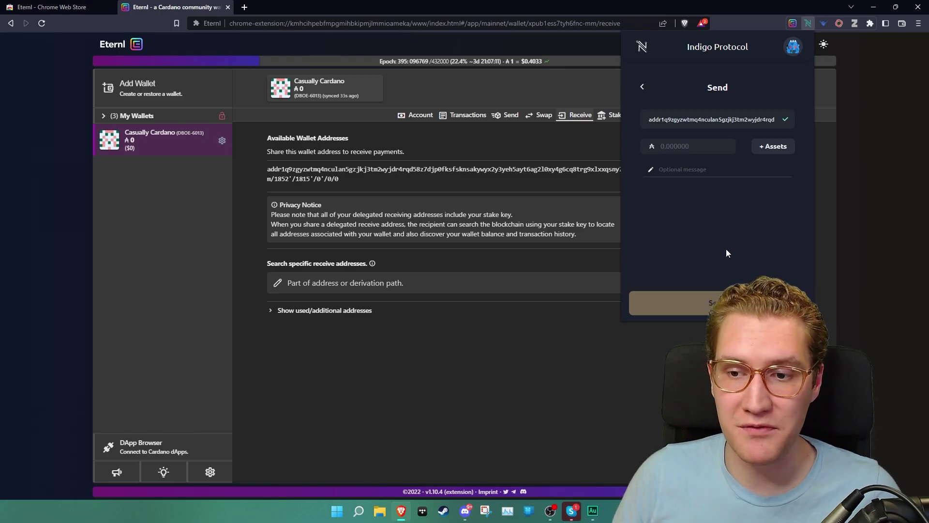
{"action": "left_click", "coordinate": [699, 148]}
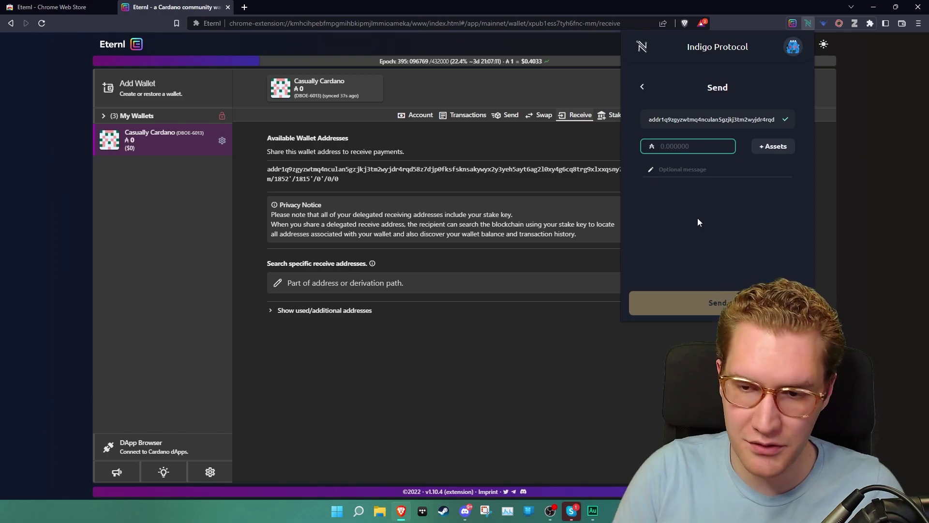
{"action": "type", "text": "50"}
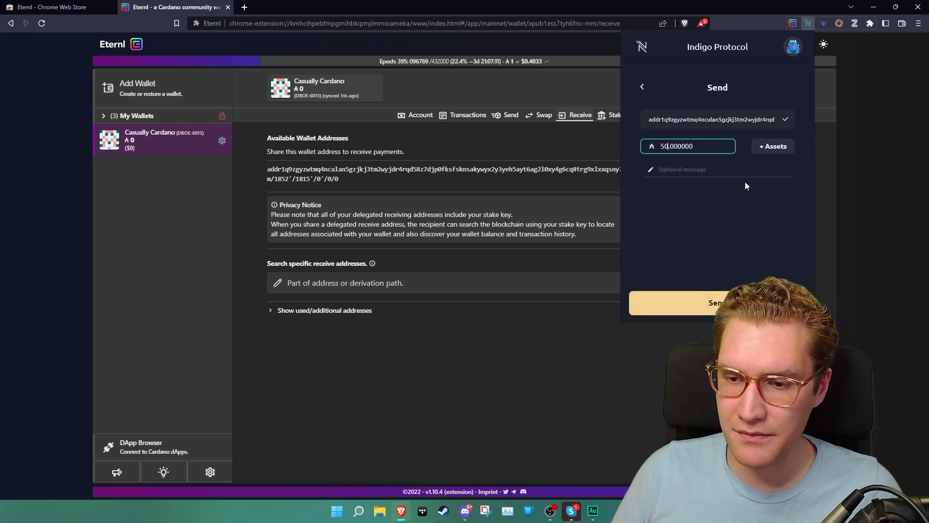
{"action": "left_click", "coordinate": [701, 304]}
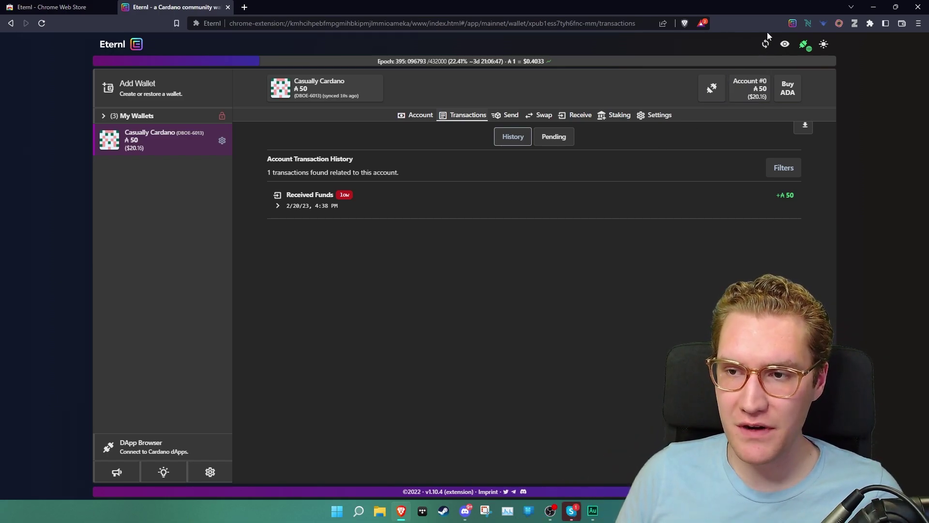
Expand the +₳50 Received Funds transaction to review its details, then collapse it
{"action": "mouse_move", "coordinate": [346, 199]}
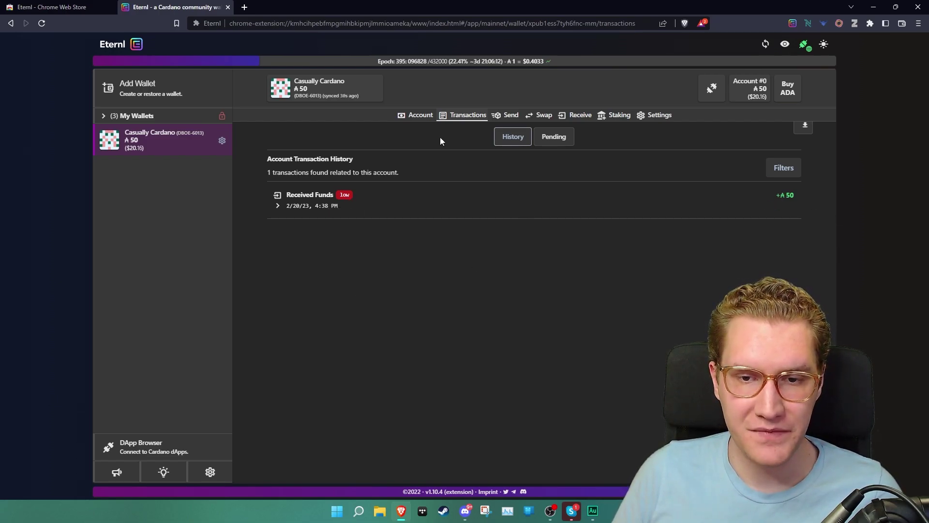
{"action": "left_click", "coordinate": [282, 209]}
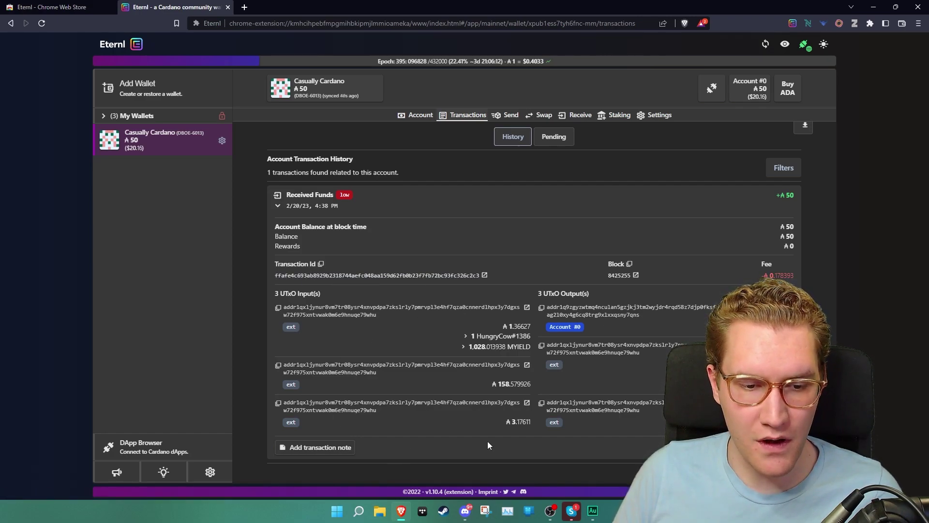
{"action": "left_click", "coordinate": [278, 205]}
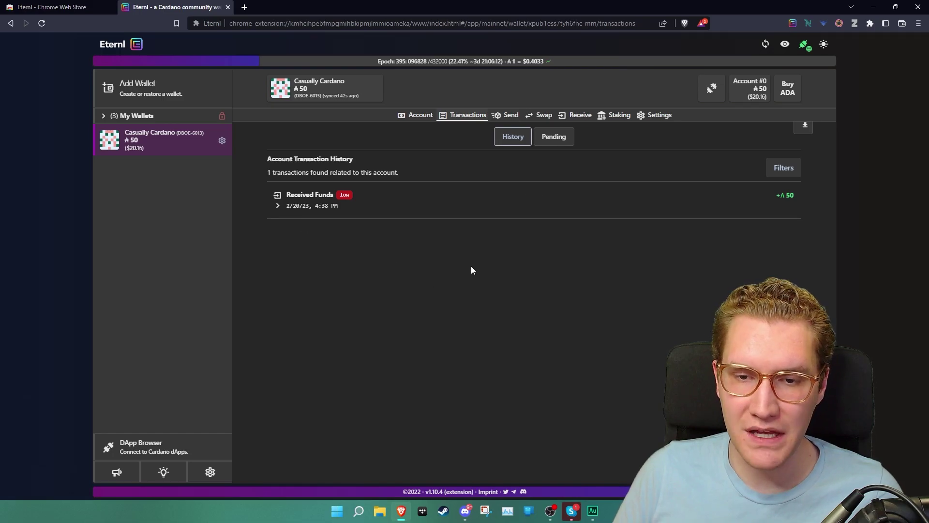
In wallet settings, expand the Collateral section, which reports no collateral UTxO found
{"action": "left_click", "coordinate": [513, 116]}
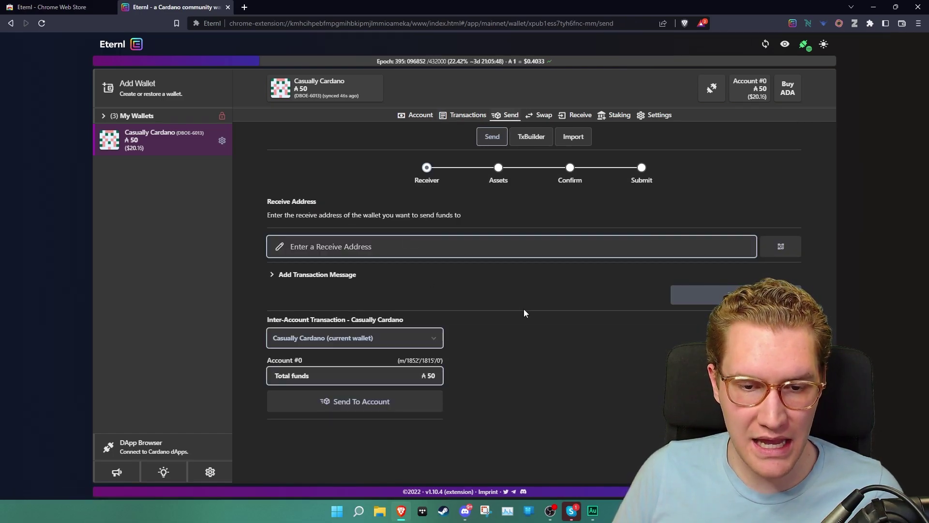
{"action": "left_click", "coordinate": [506, 289]}
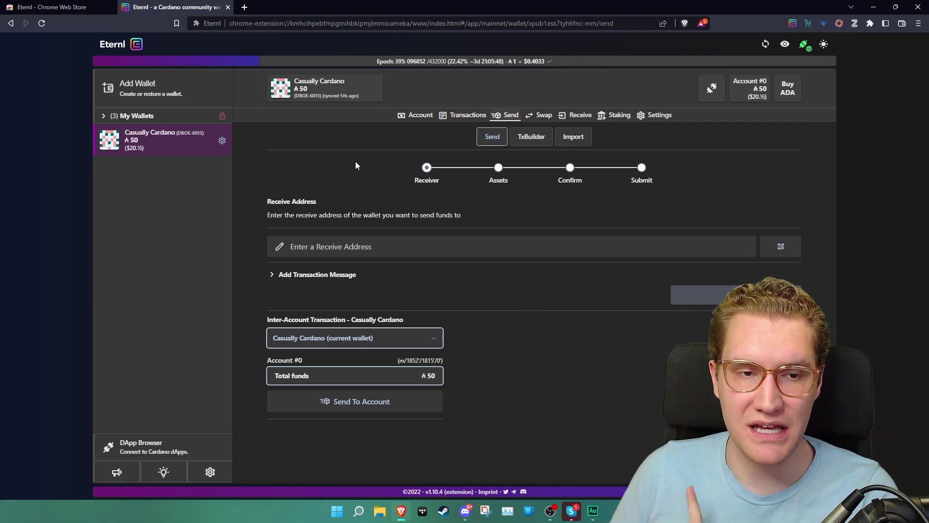
{"action": "left_click", "coordinate": [646, 116]}
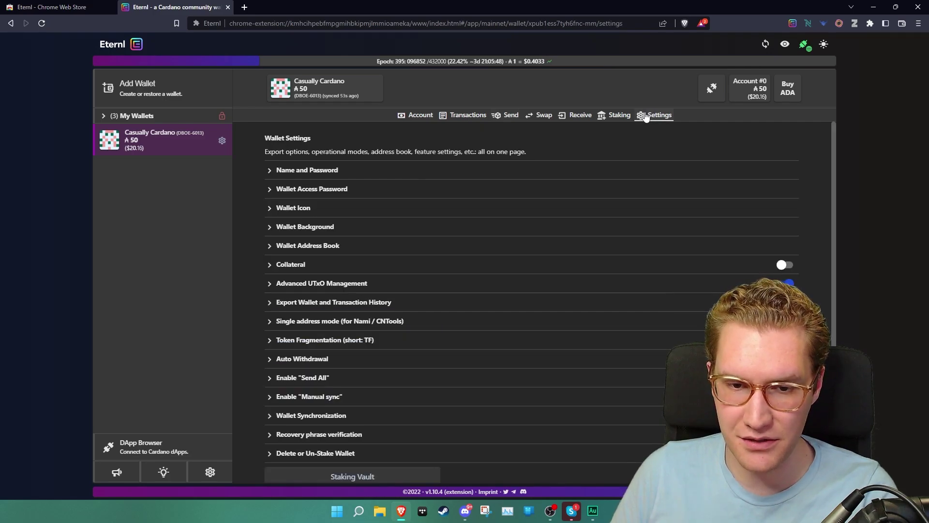
{"action": "left_click", "coordinate": [270, 265]}
{"action": "scroll", "coordinate": [674, 274], "scroll_direction": "down", "scroll_amount": 1}
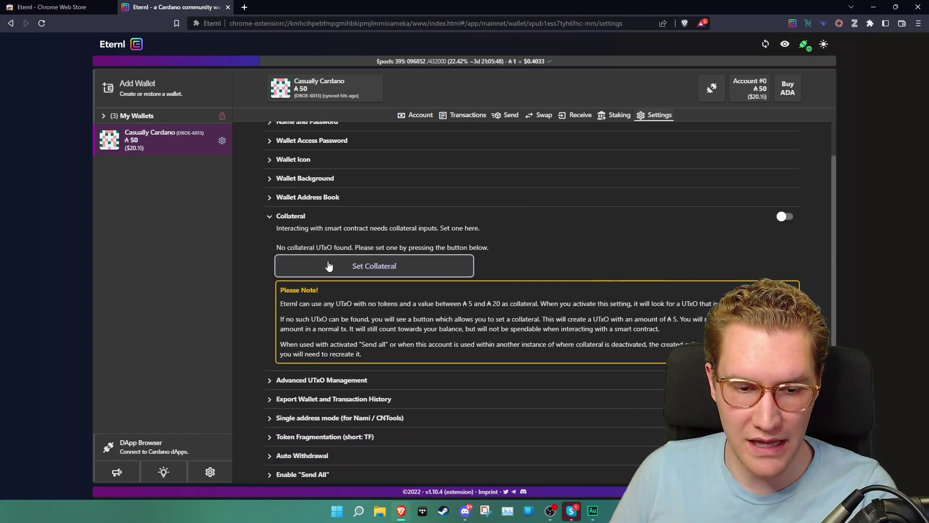
{"action": "left_click_drag", "start_coordinate": [280, 306], "coordinate": [466, 307]}
{"action": "left_click", "coordinate": [605, 234]}
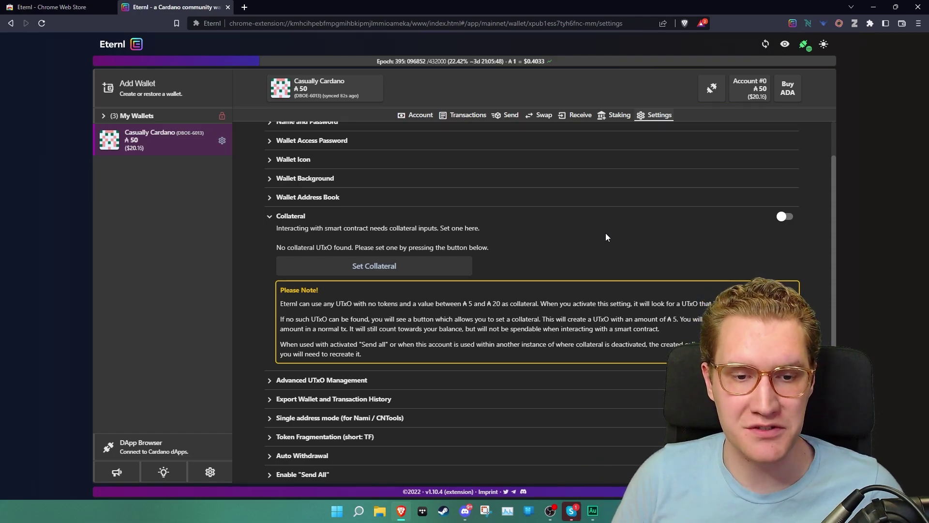
Create the wallet's collateral as an internal transfer with a ₳0.168317 fee
{"action": "left_click", "coordinate": [439, 267]}
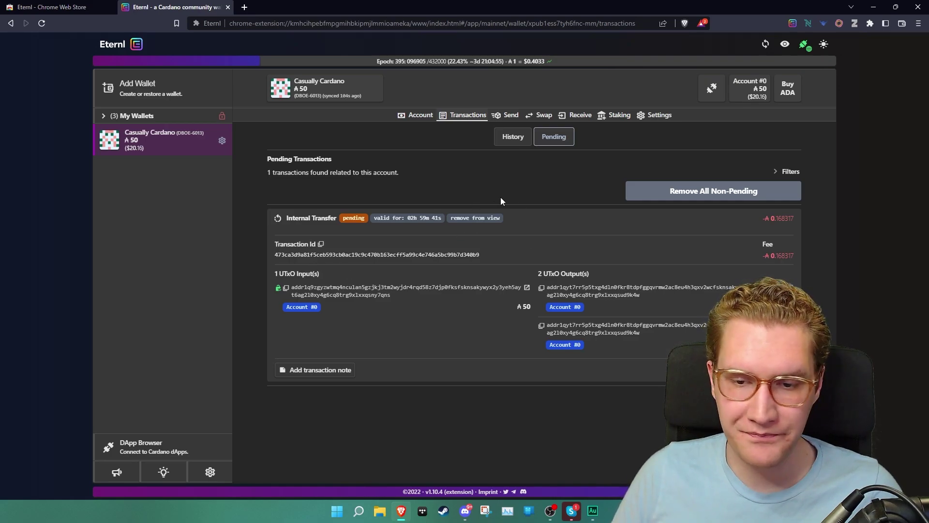
Switch to the transaction History list to check for the completed internal transfer
{"action": "left_click", "coordinate": [514, 141]}
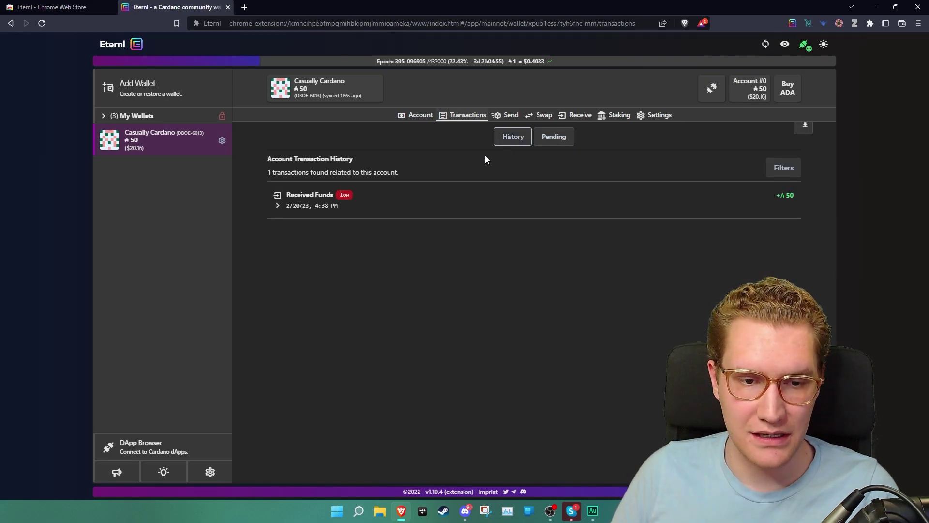